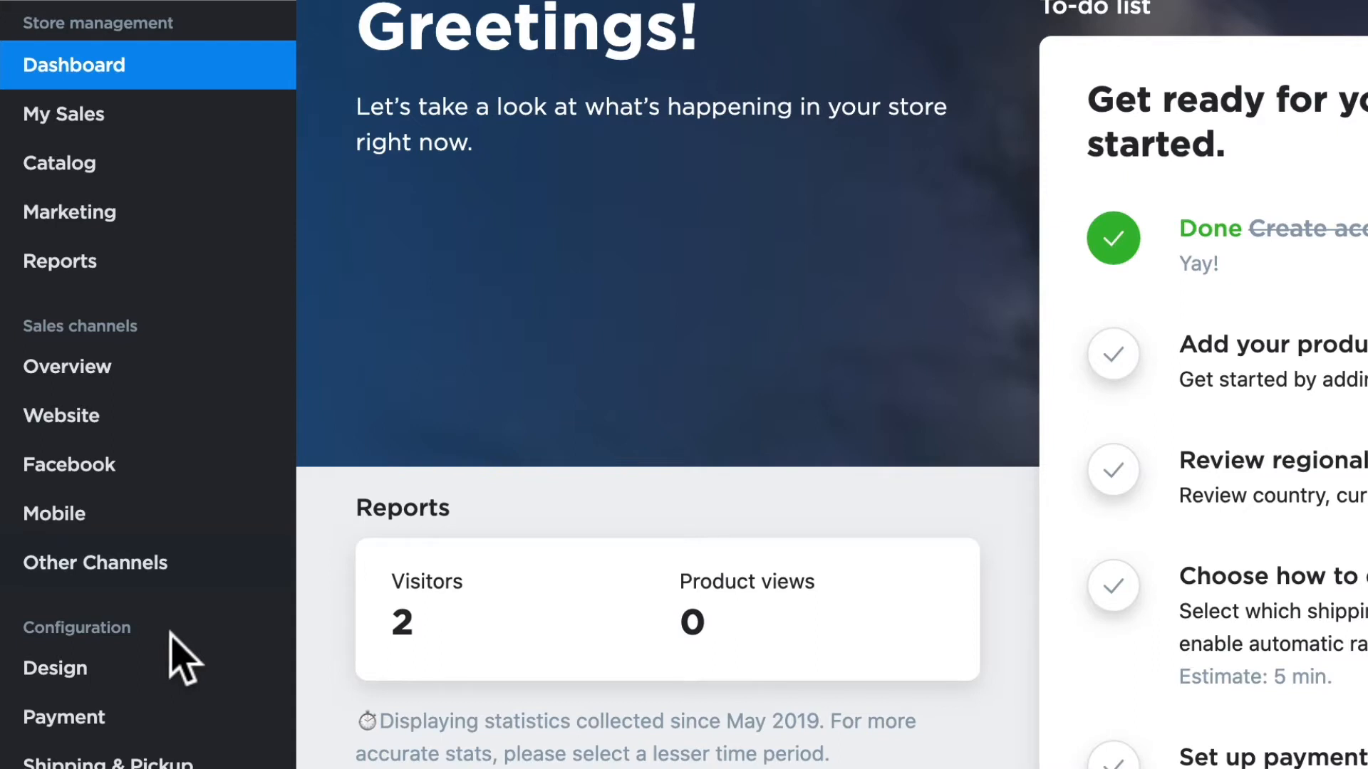
pyautogui.moveTo(199, 132)
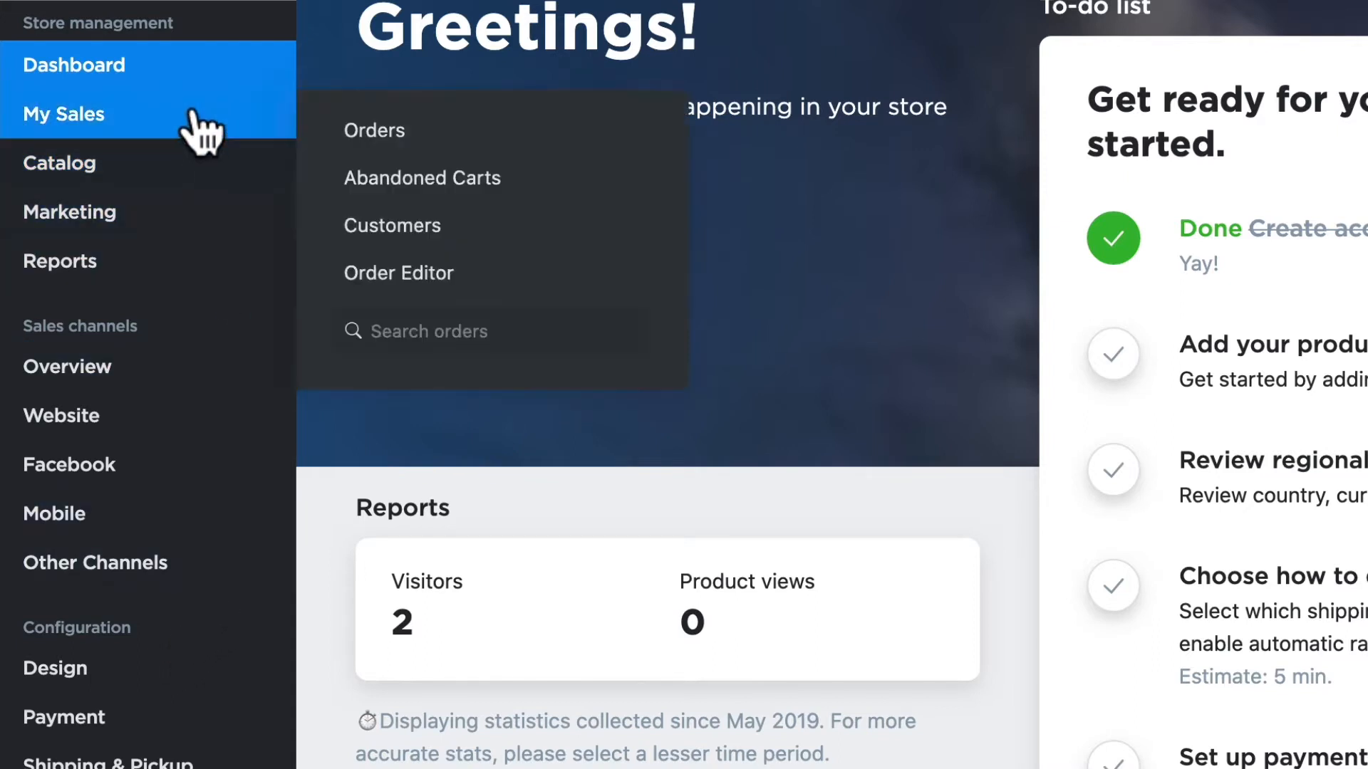
pyautogui.moveTo(186, 291)
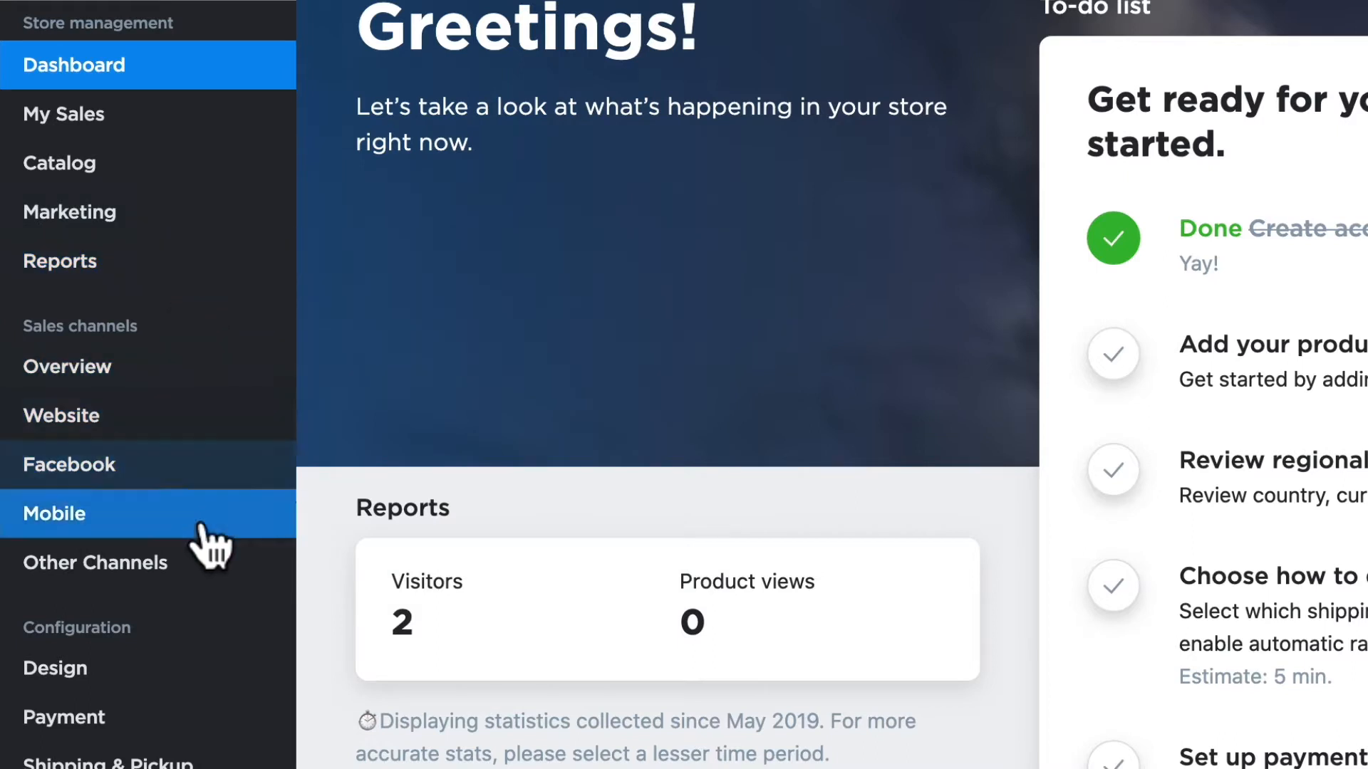
pyautogui.moveTo(202, 579)
pyautogui.scroll(-5, 208, 570)
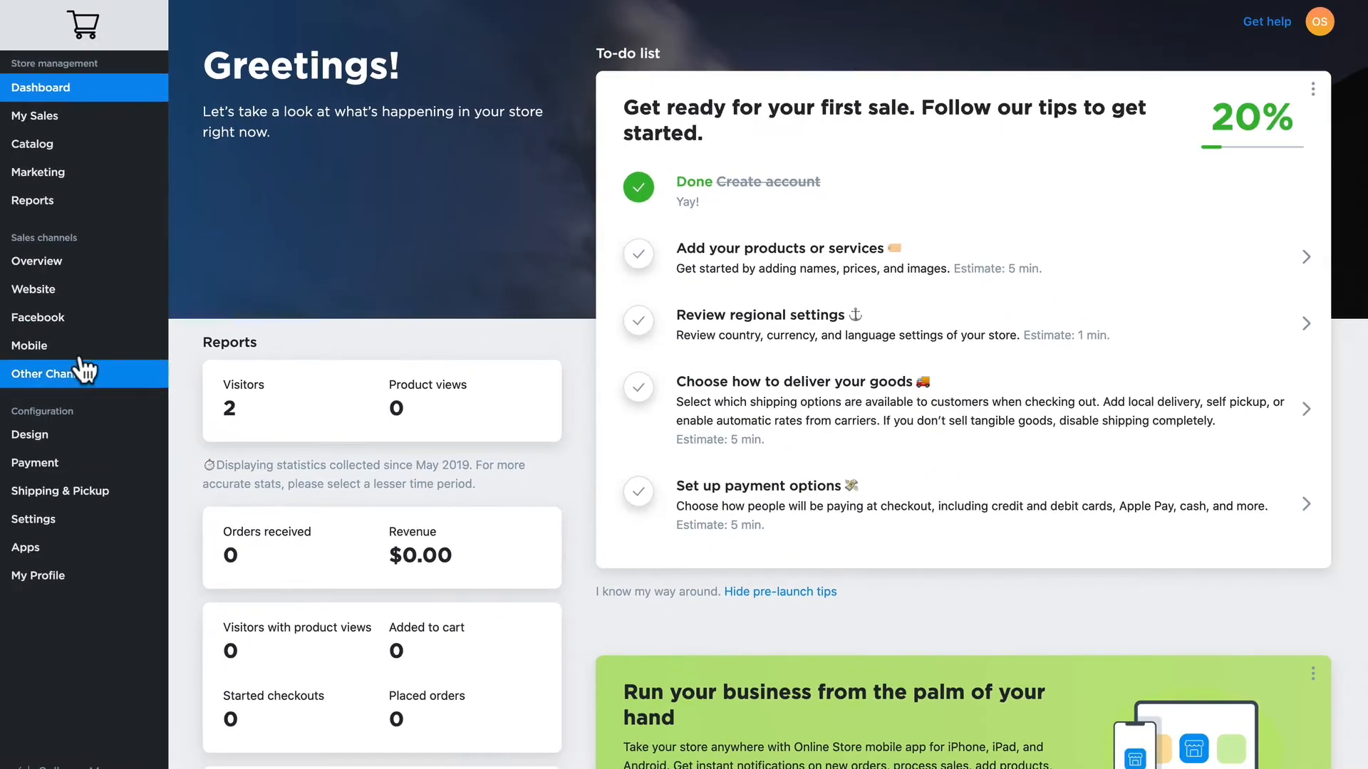
pyautogui.click(37, 299)
pyautogui.scroll(-4, 420, 507)
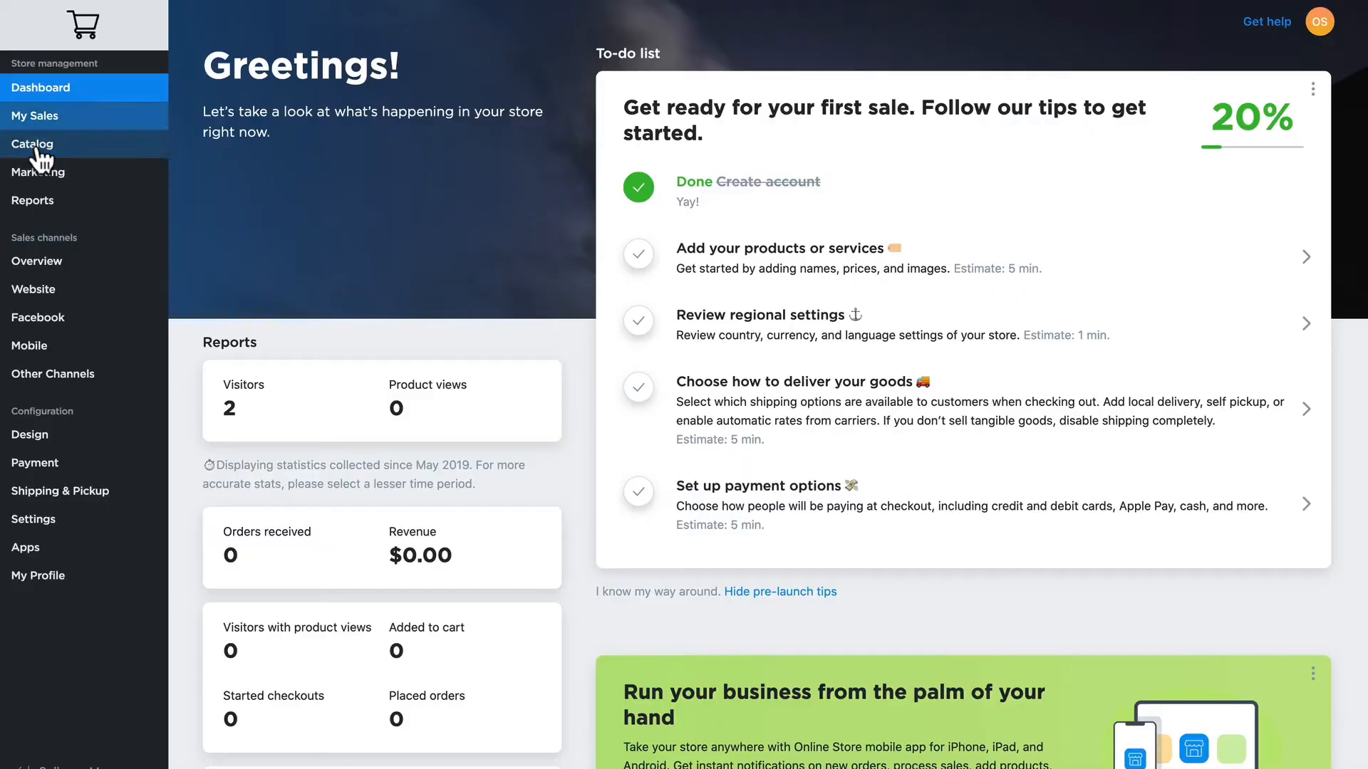
# Open the product list in the store's catalog
pyautogui.moveTo(39, 148)
pyautogui.click(232, 157)
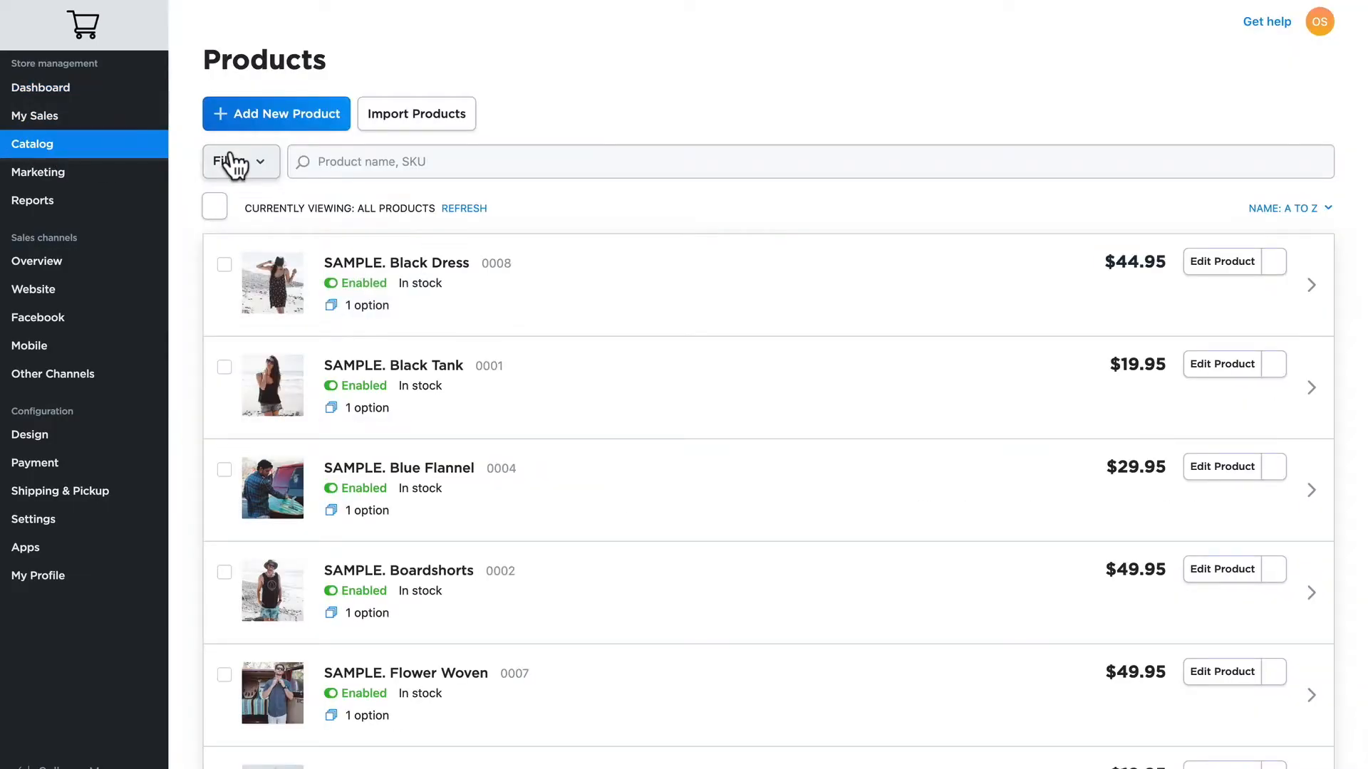
# Review the bulk update actions available for all selected products and the options for importing products
pyautogui.click(215, 206)
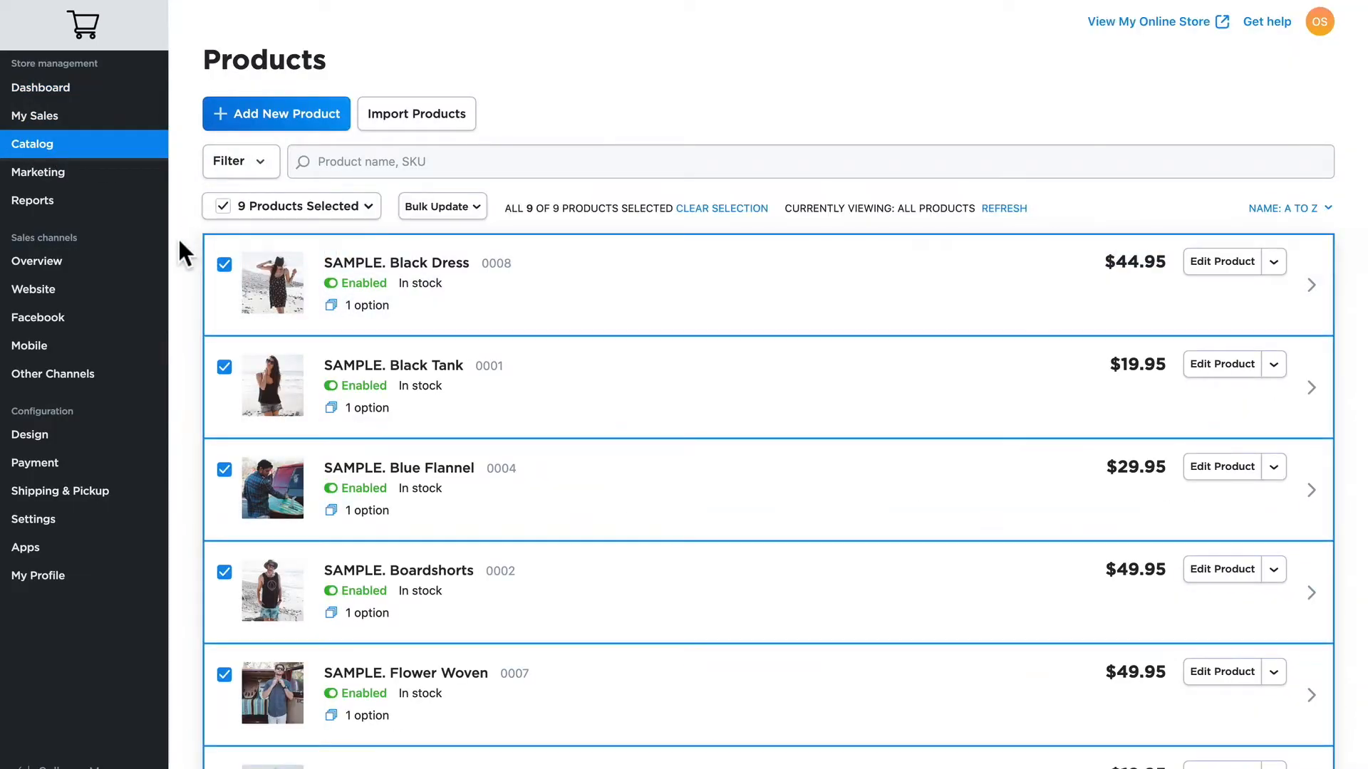
pyautogui.click(460, 206)
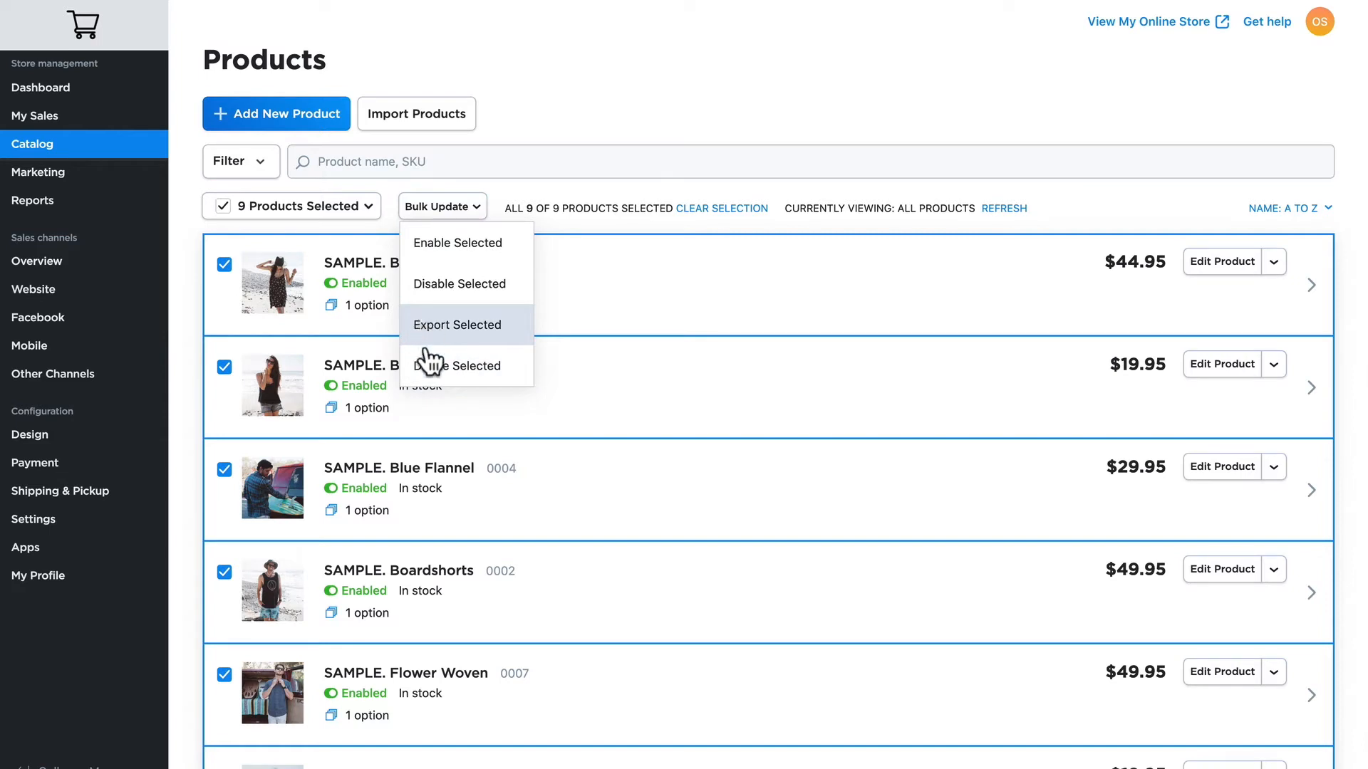
pyautogui.click(223, 206)
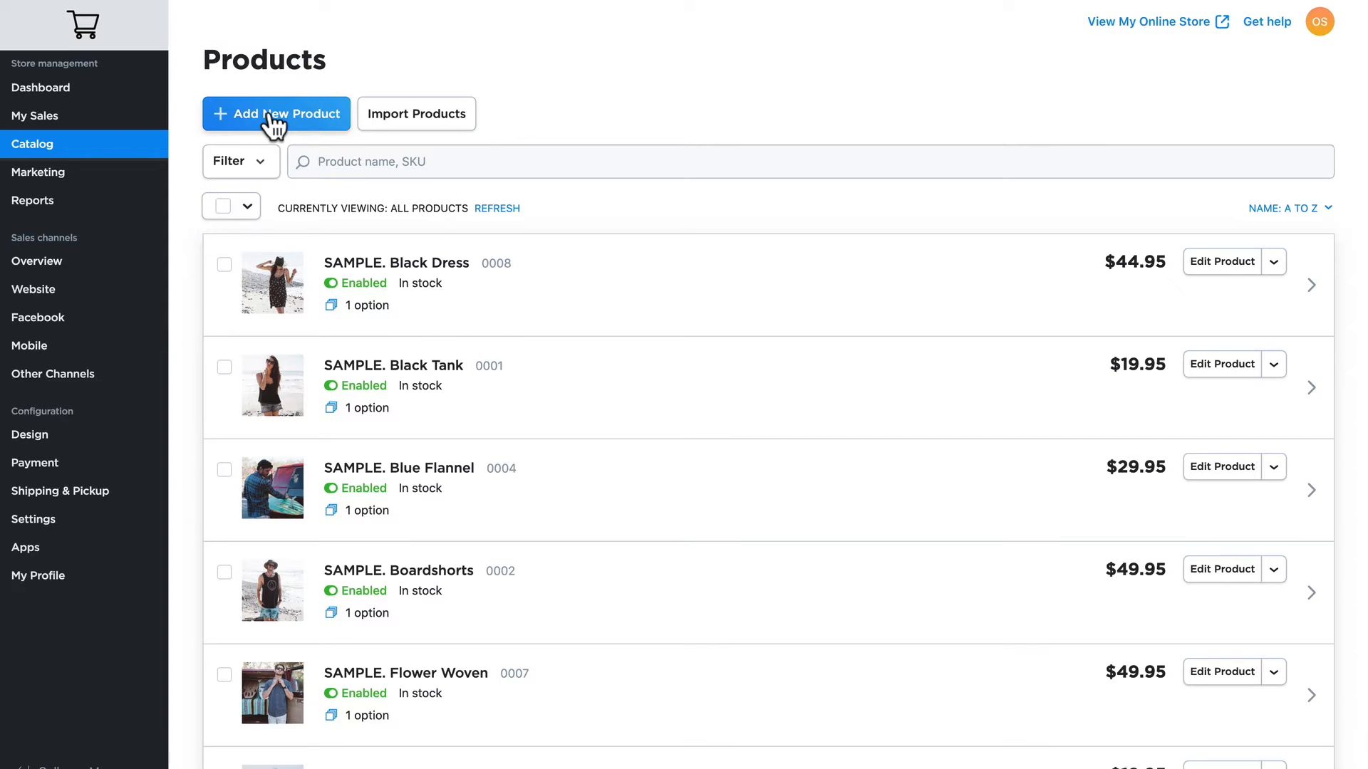
pyautogui.click(433, 121)
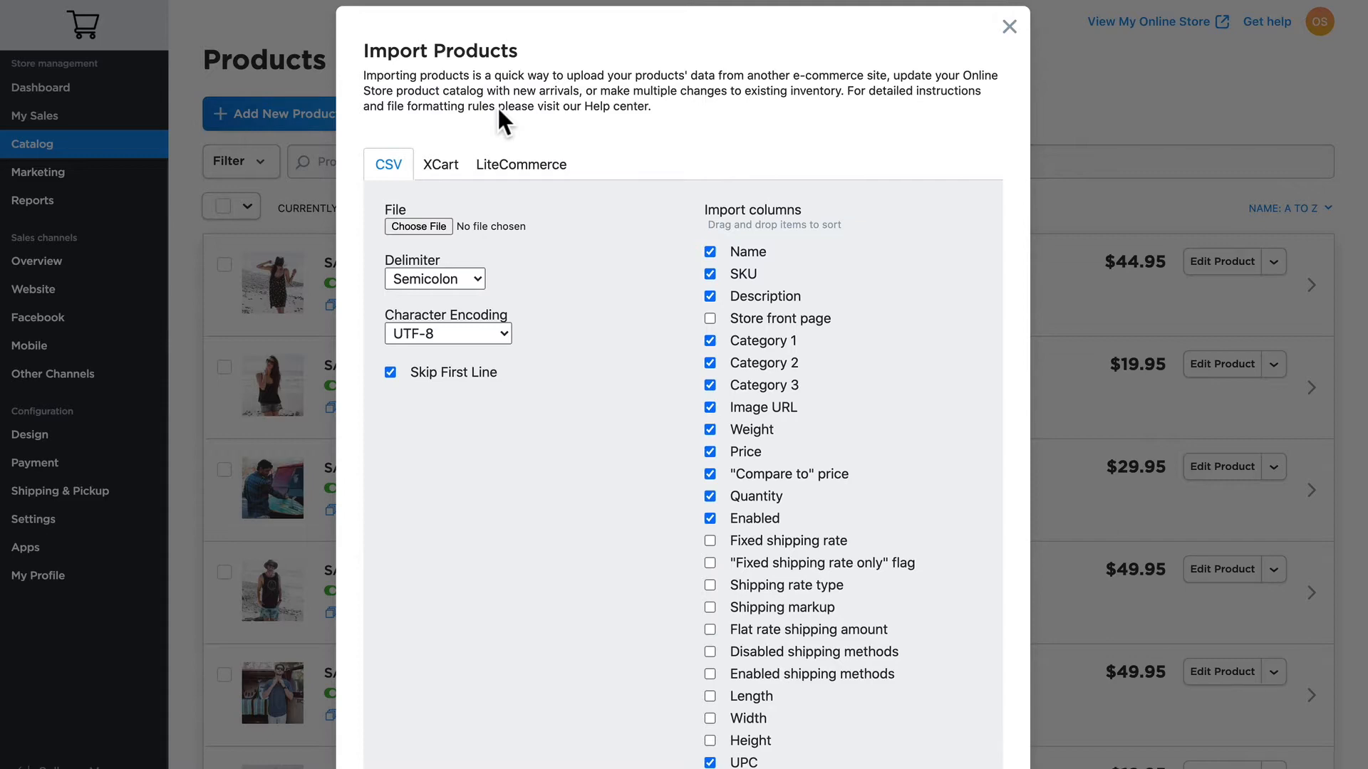
pyautogui.click(1010, 27)
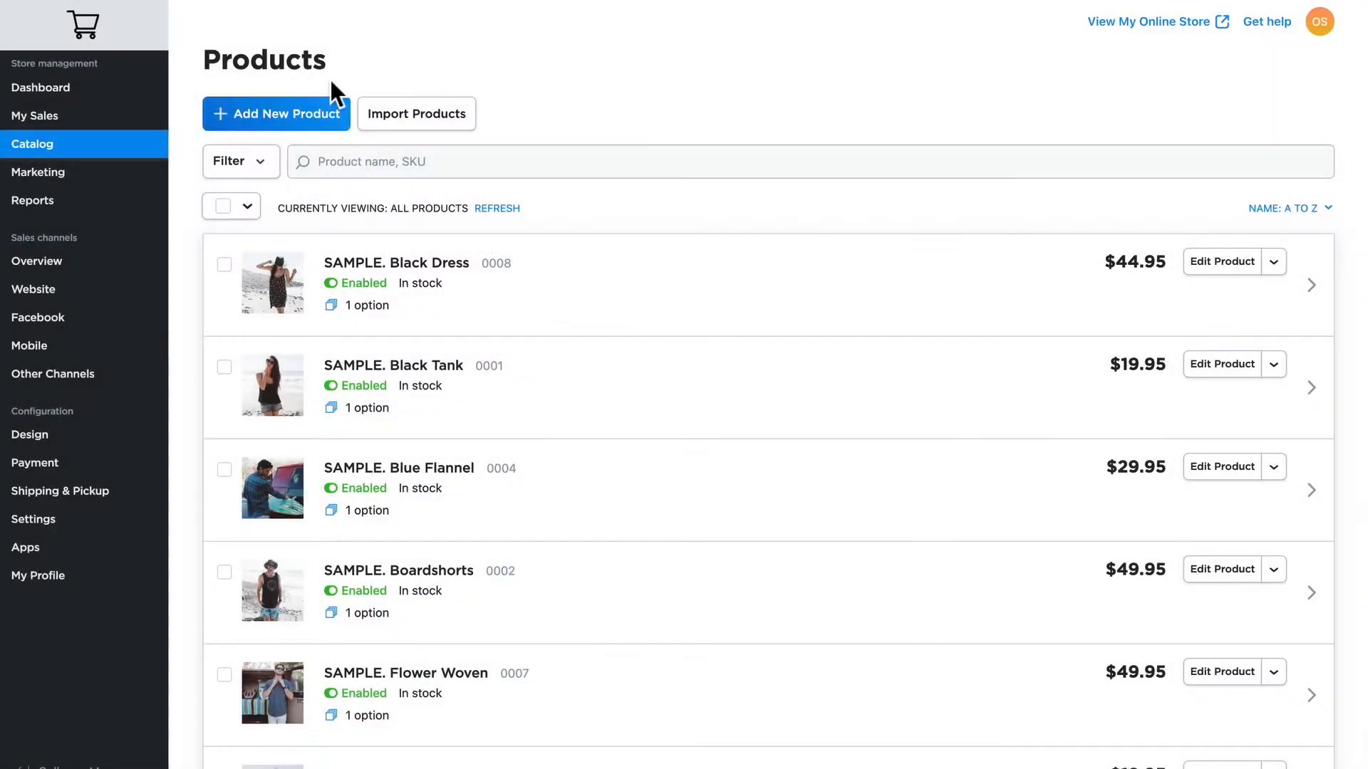
# Add a new product named White Dress Shirt with SKU shirt-001 and a weight of .5 lbs
pyautogui.click(275, 121)
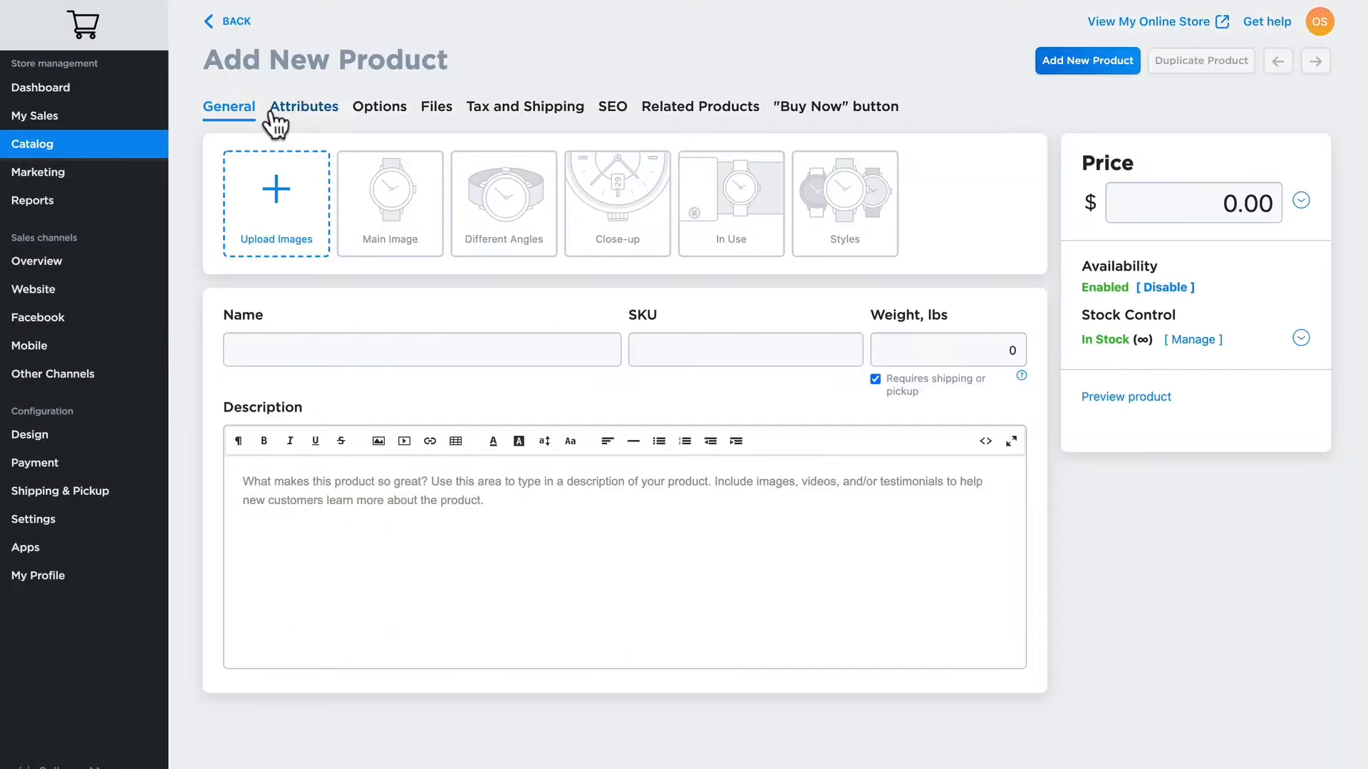
pyautogui.click(265, 351)
pyautogui.write('White Dress Shirt')
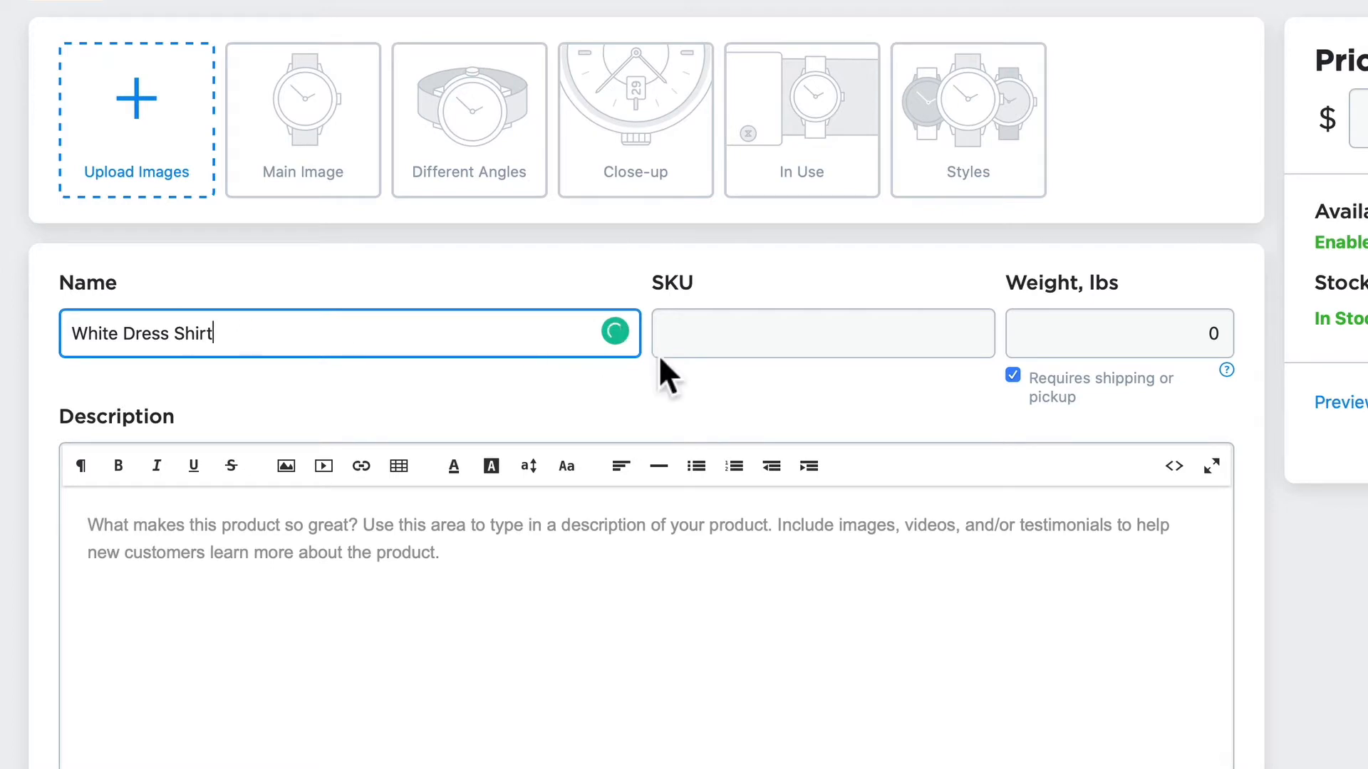
pyautogui.click(715, 336)
pyautogui.write('shirt-001')
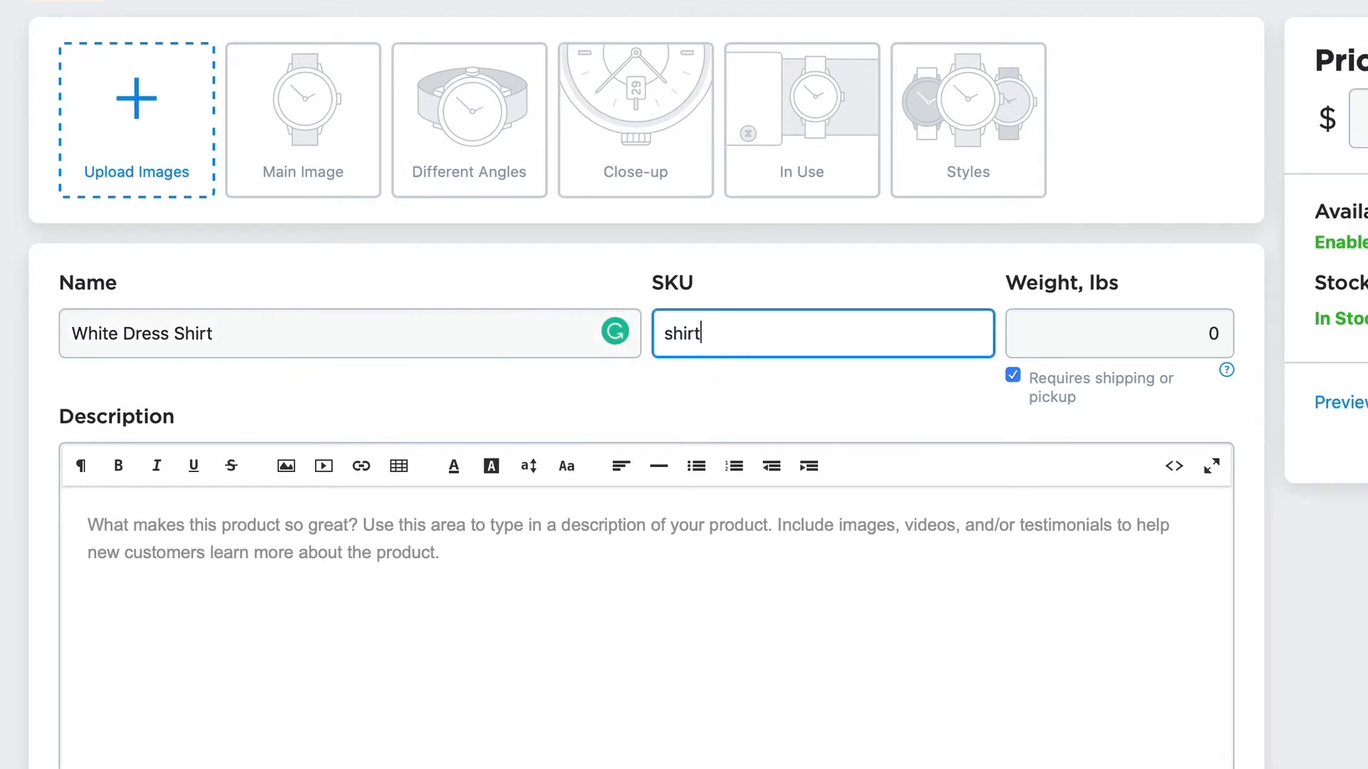
pyautogui.press('Tab')
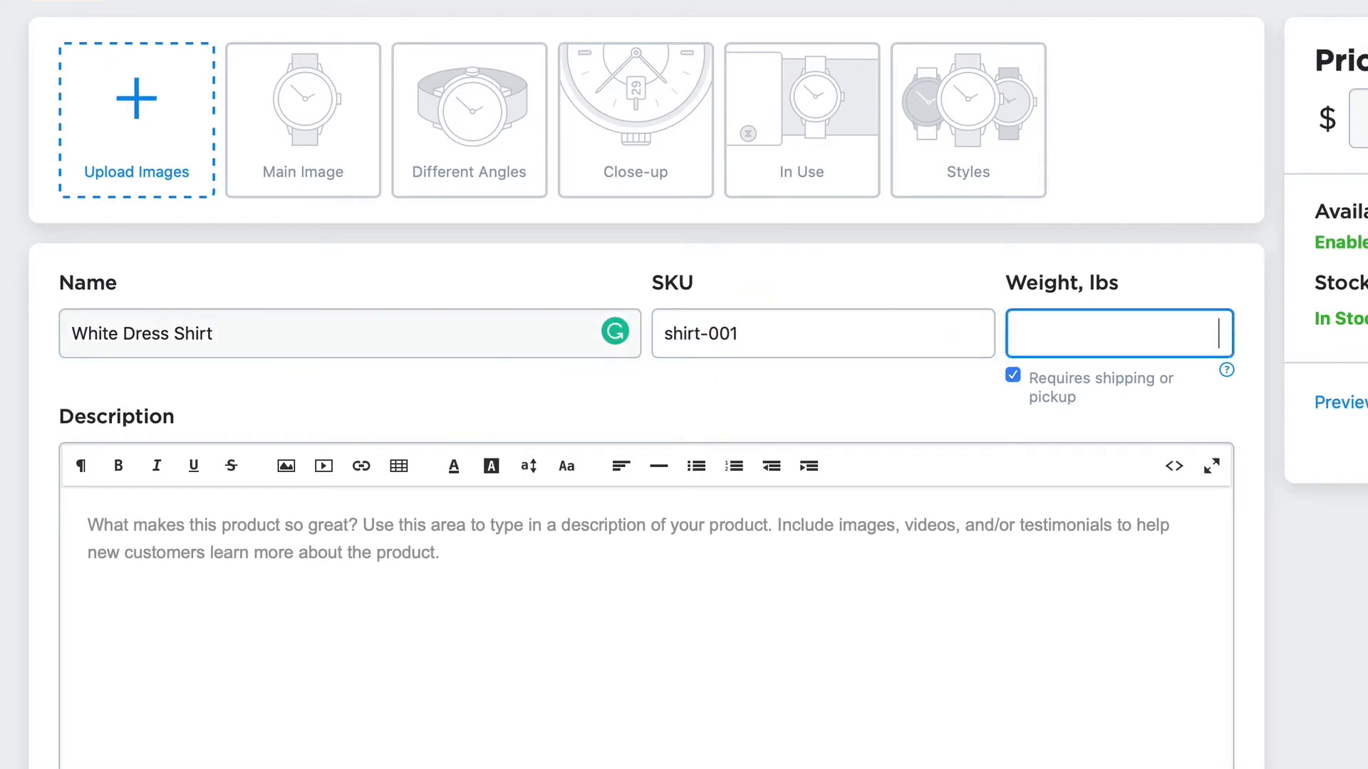
pyautogui.write('.5')
pyautogui.press('Tab')
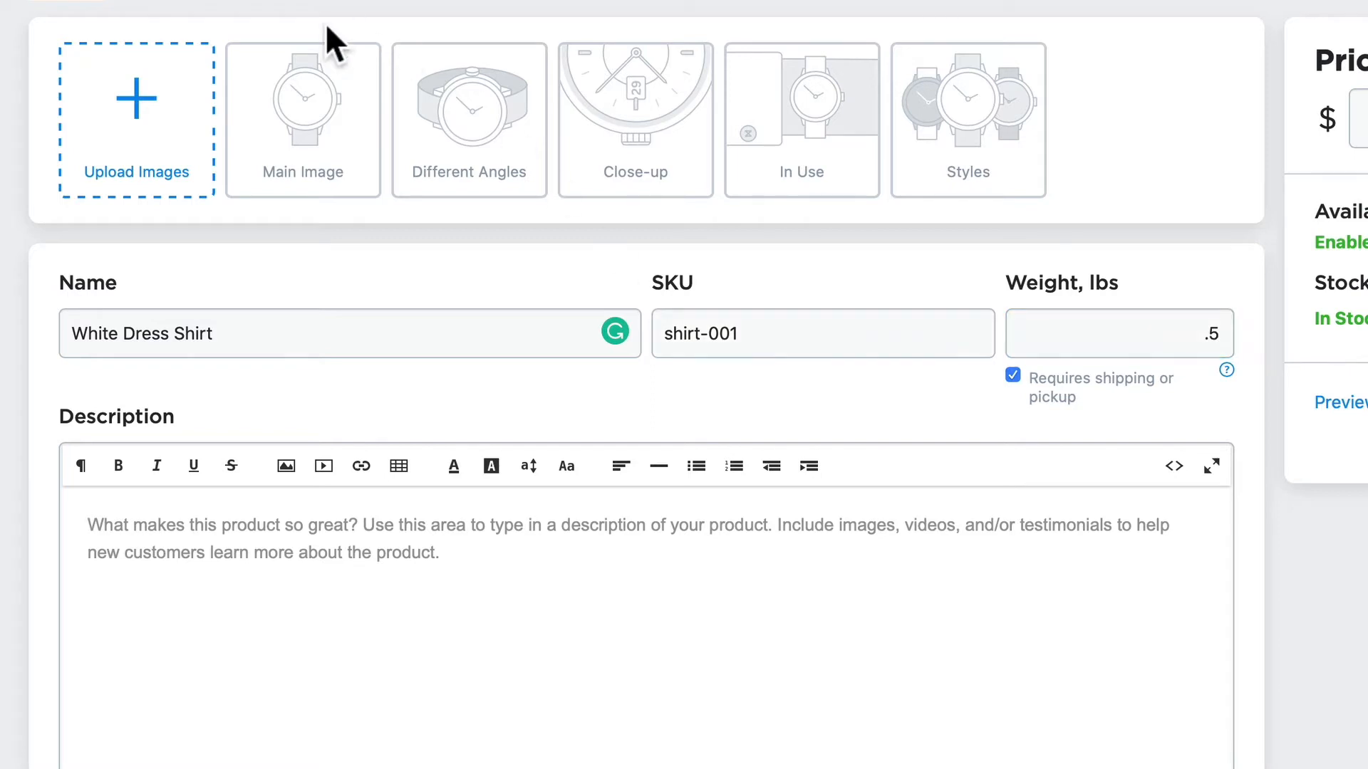
# Upload the photo of the woman holding a phone and enter the description "This is a high quality shirt - you'll love it!"
pyautogui.click(137, 125)
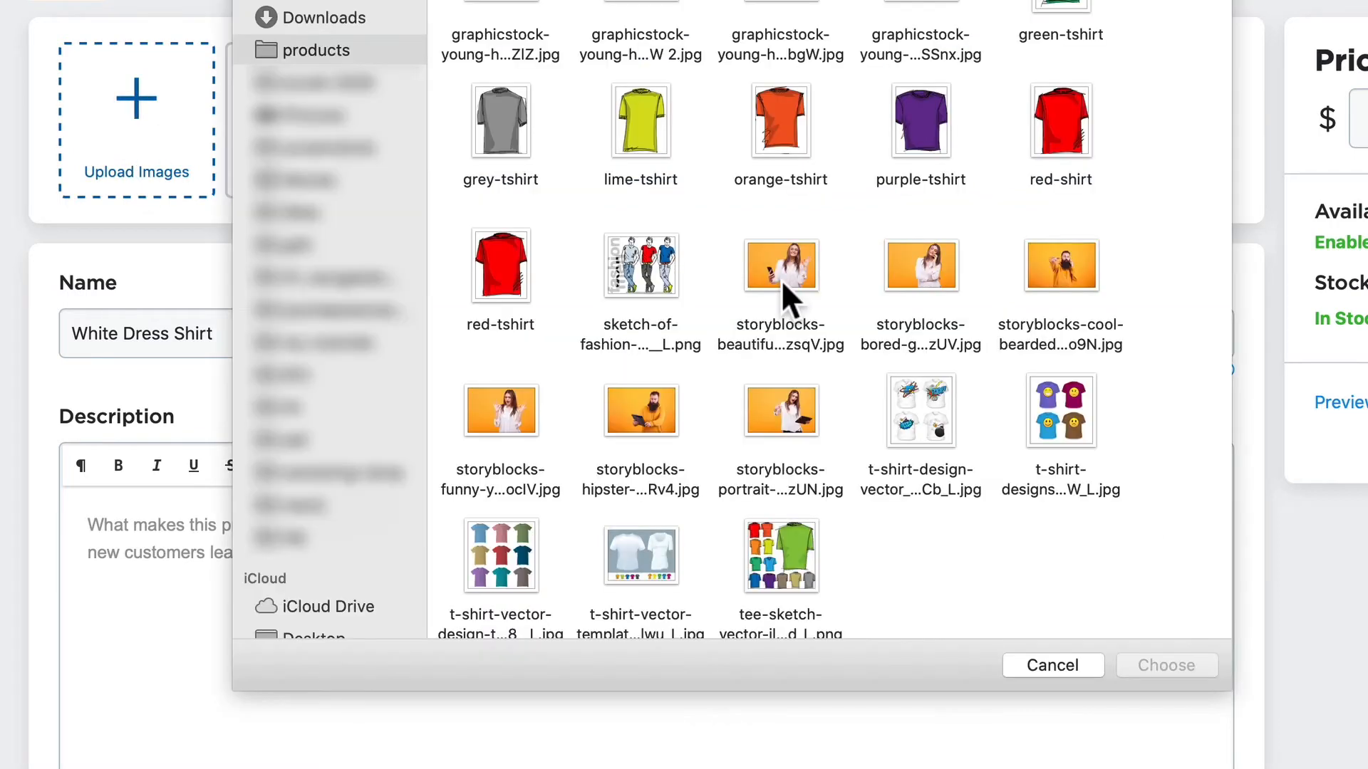
pyautogui.doubleClick(782, 261)
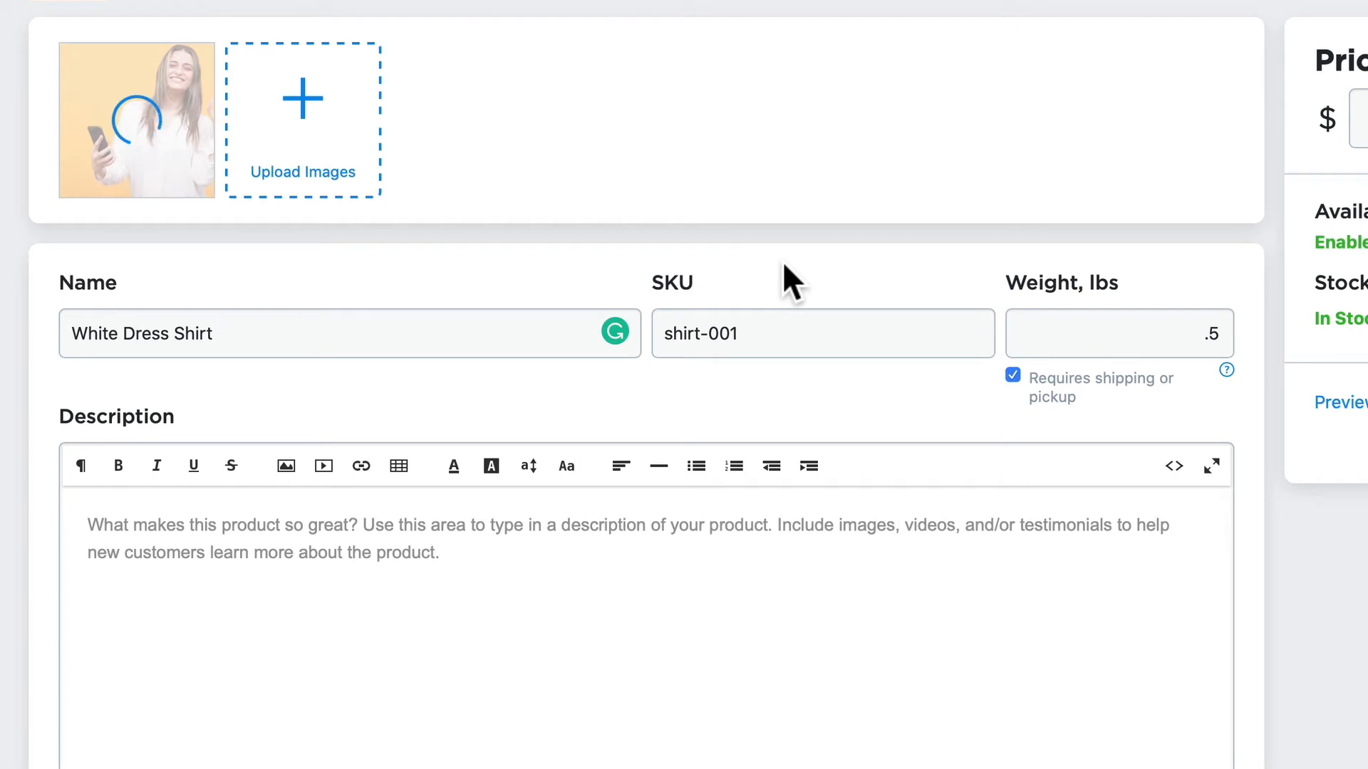
pyautogui.write("This is a high quality shirt - you'll love it!")
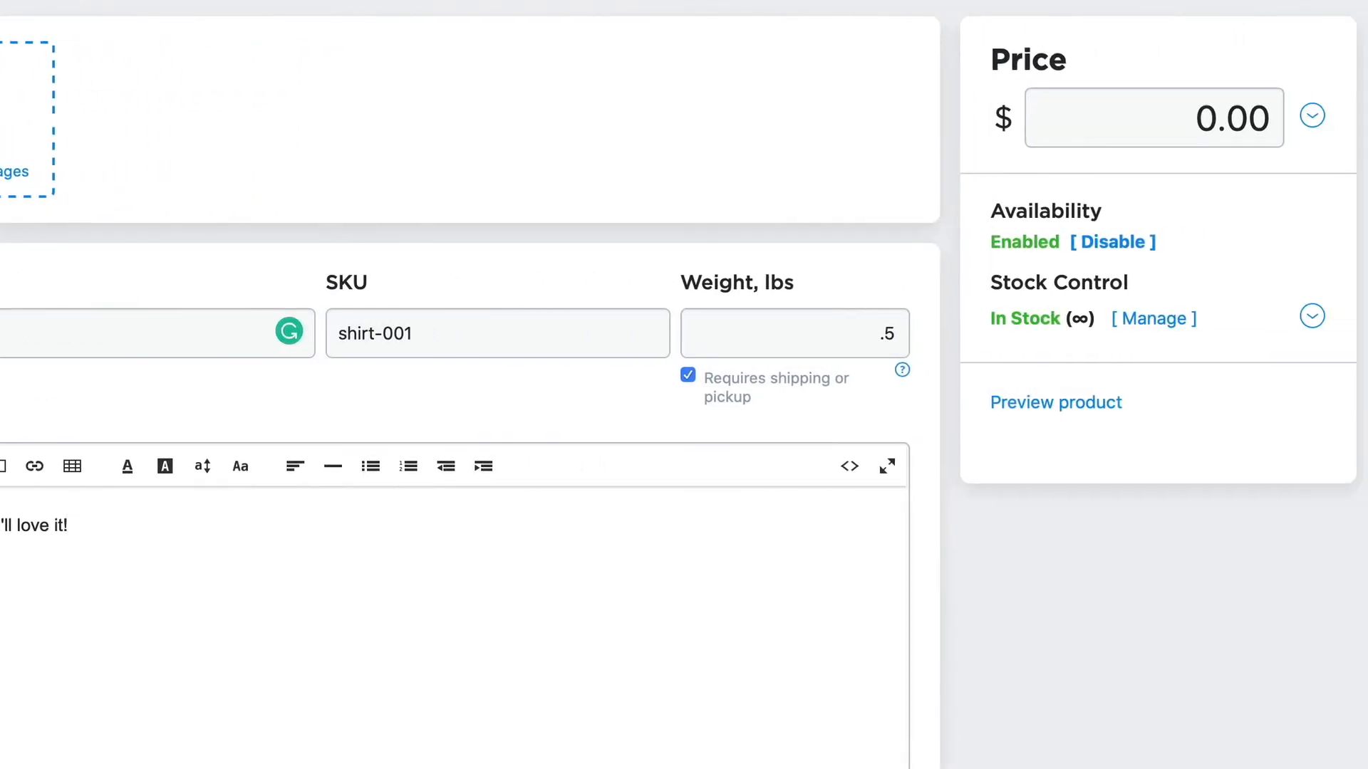
# Set the product's price to $30.00 and save it with shipping or pickup required
pyautogui.click(1169, 118)
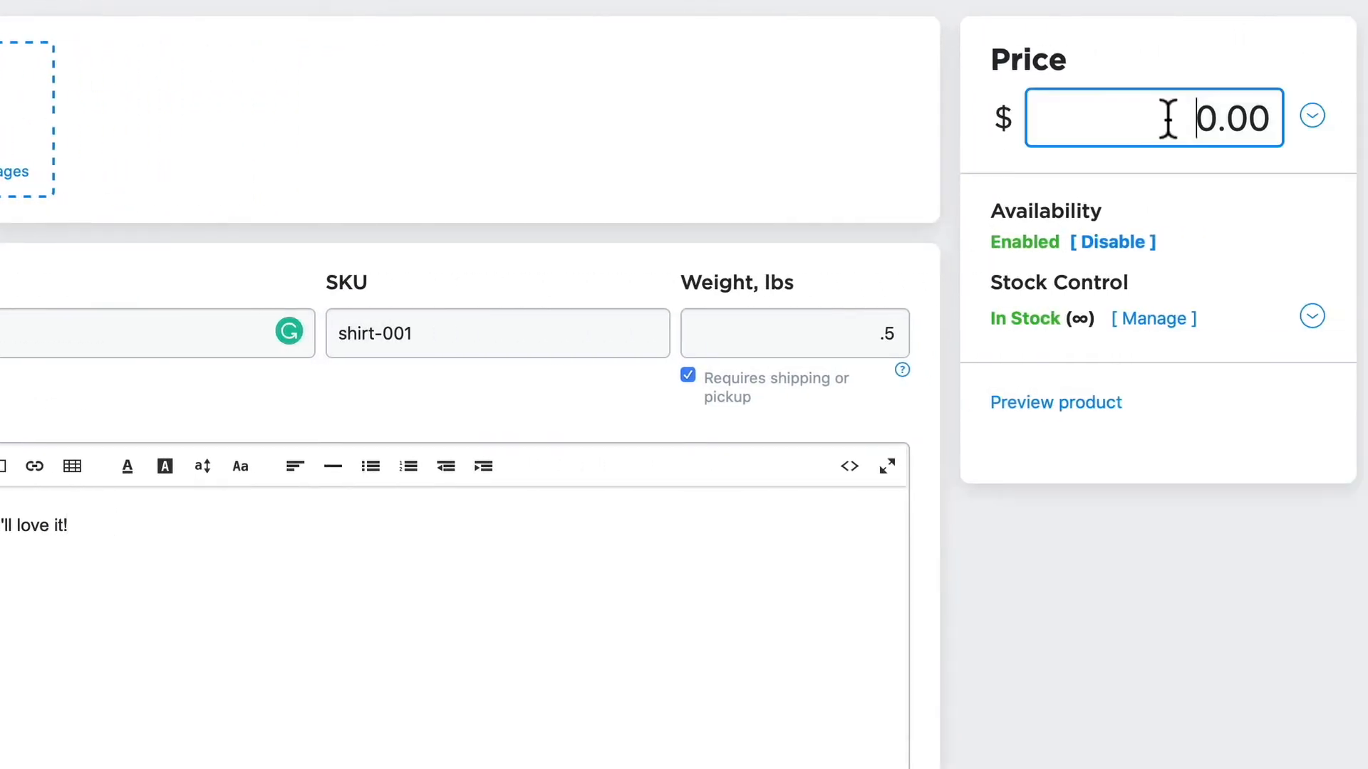
pyautogui.moveTo(1169, 118); pyautogui.dragTo(1348, 124)
pyautogui.write('30.00')
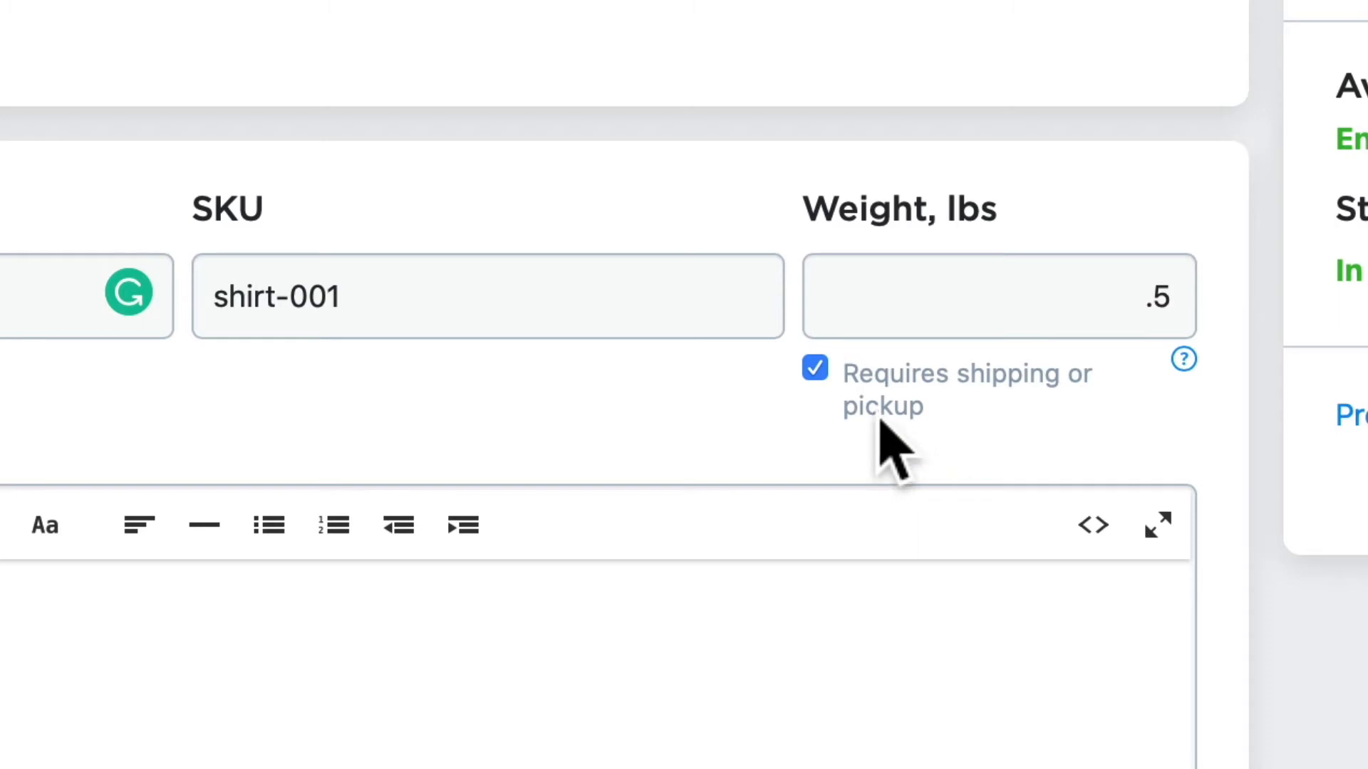
pyautogui.click(818, 388)
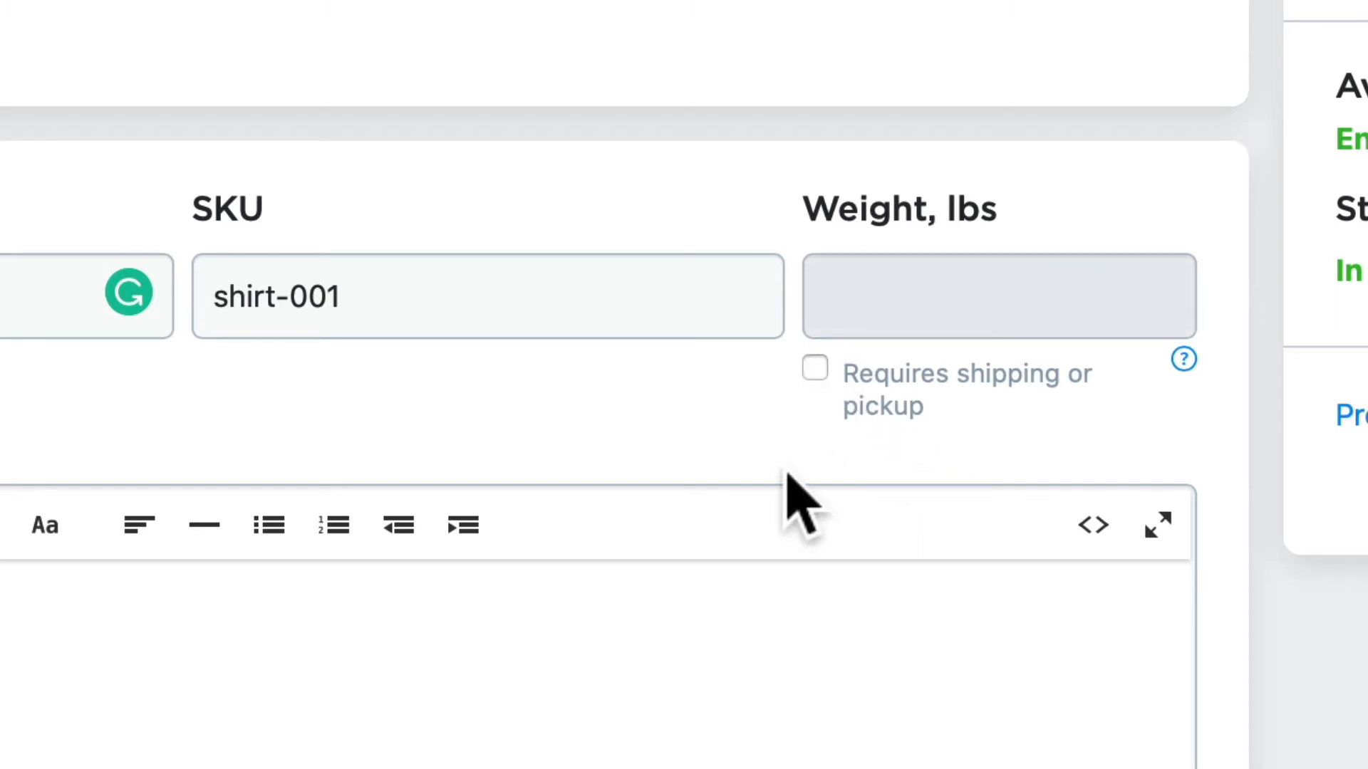
pyautogui.click(817, 372)
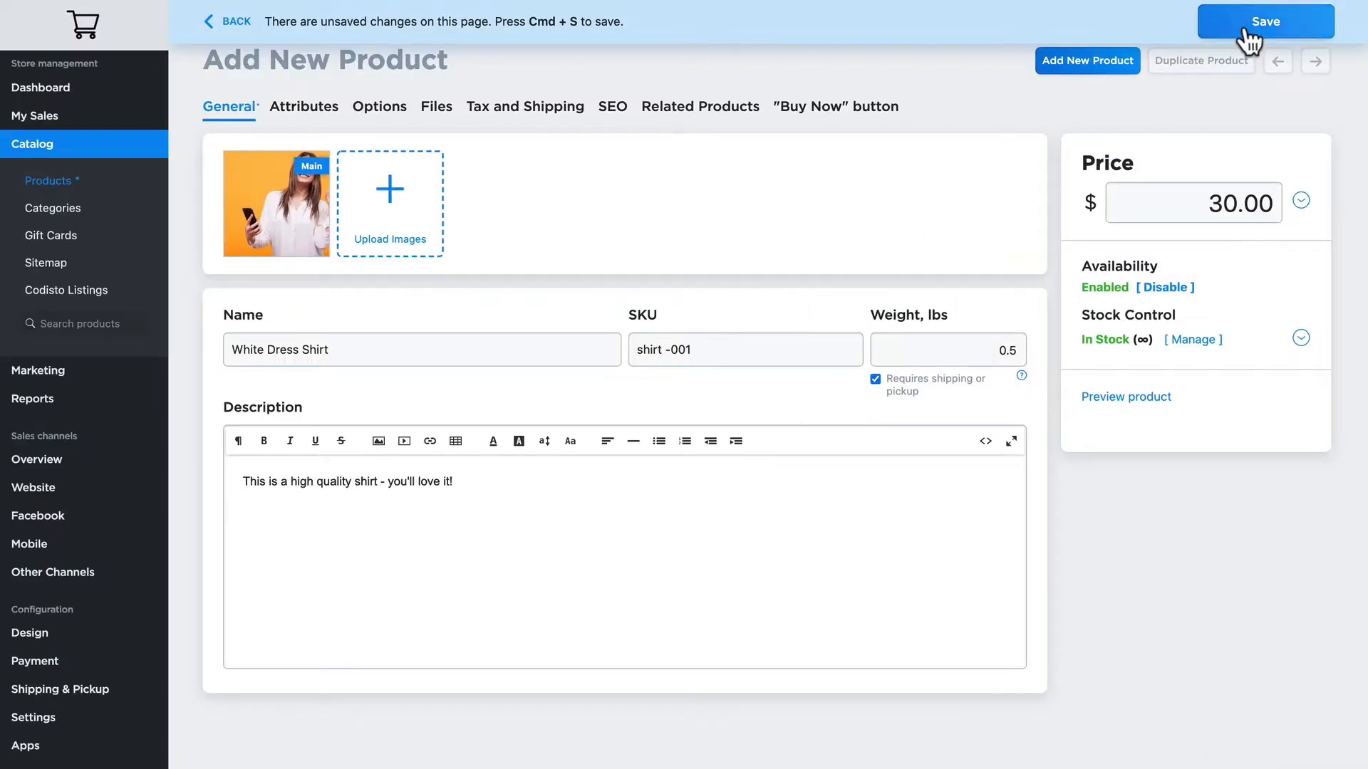
pyautogui.click(1246, 37)
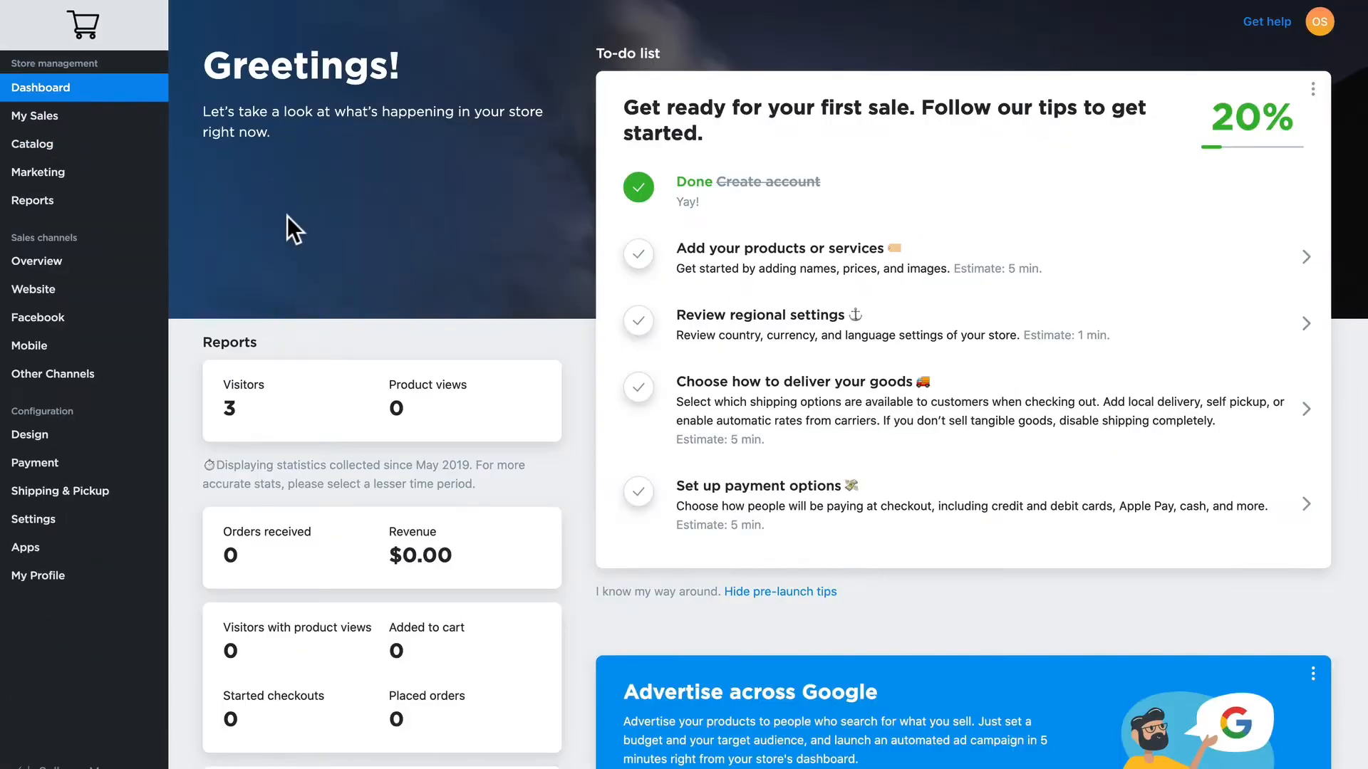
# Mark "Add your products or services" as done in the to-do list and open the regional settings task
pyautogui.click(639, 257)
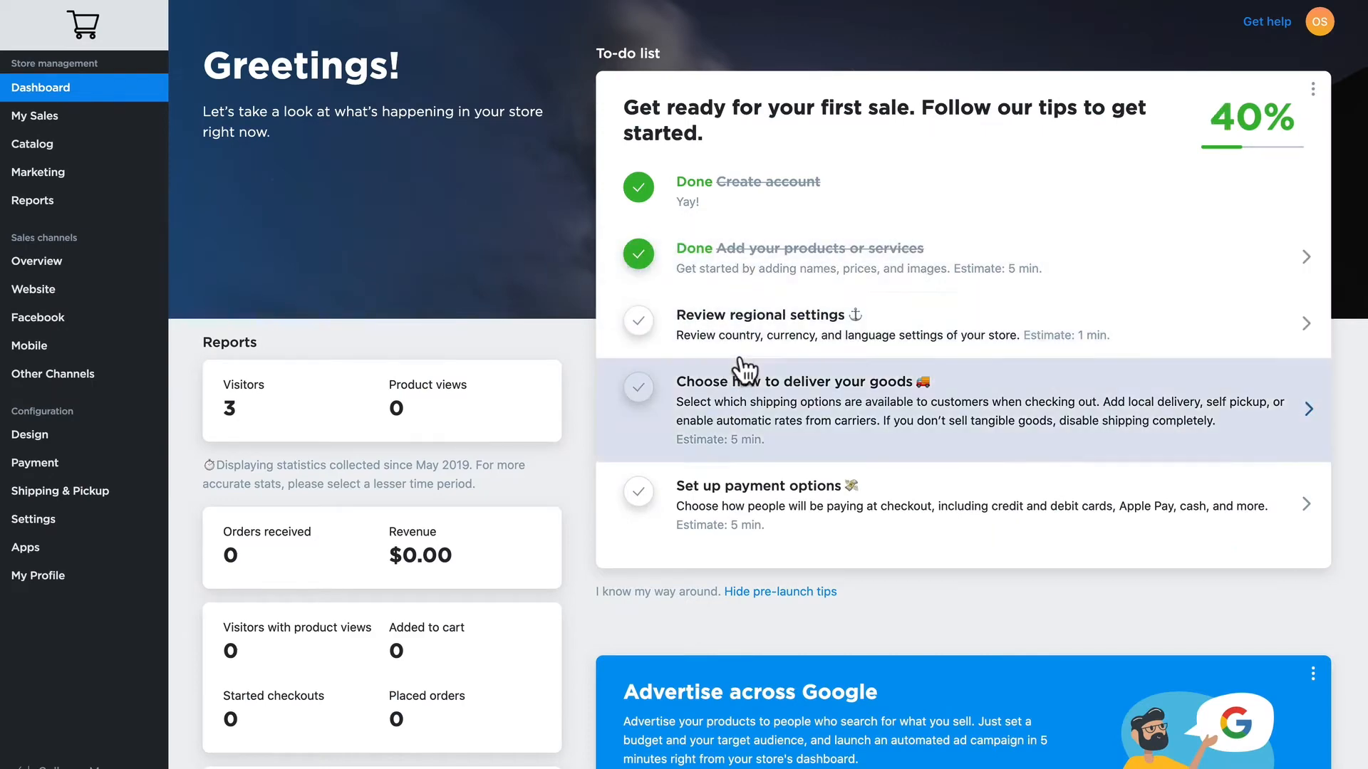
pyautogui.click(719, 324)
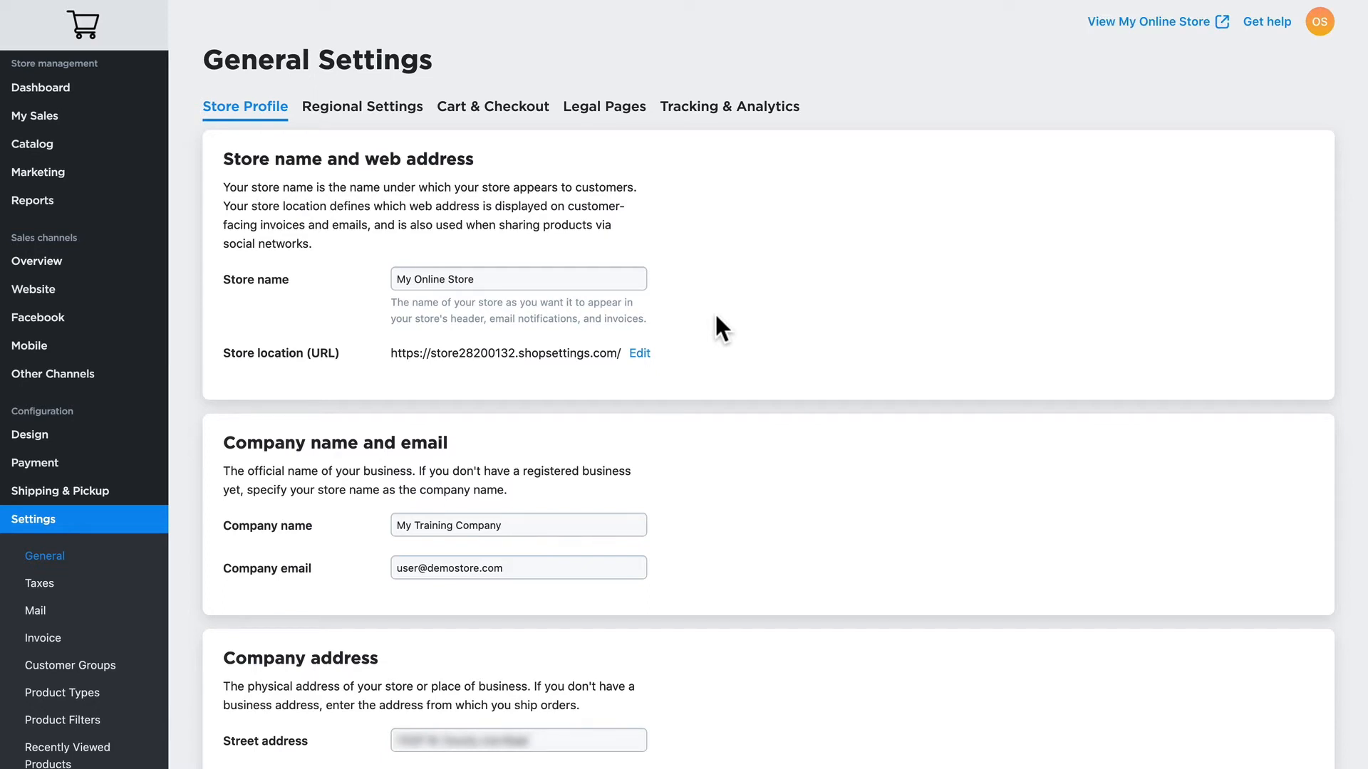
# Examine the store profile, regional settings, legal pages, and tracking and analytics sections of the general settings
pyautogui.scroll(-10, 716, 316)
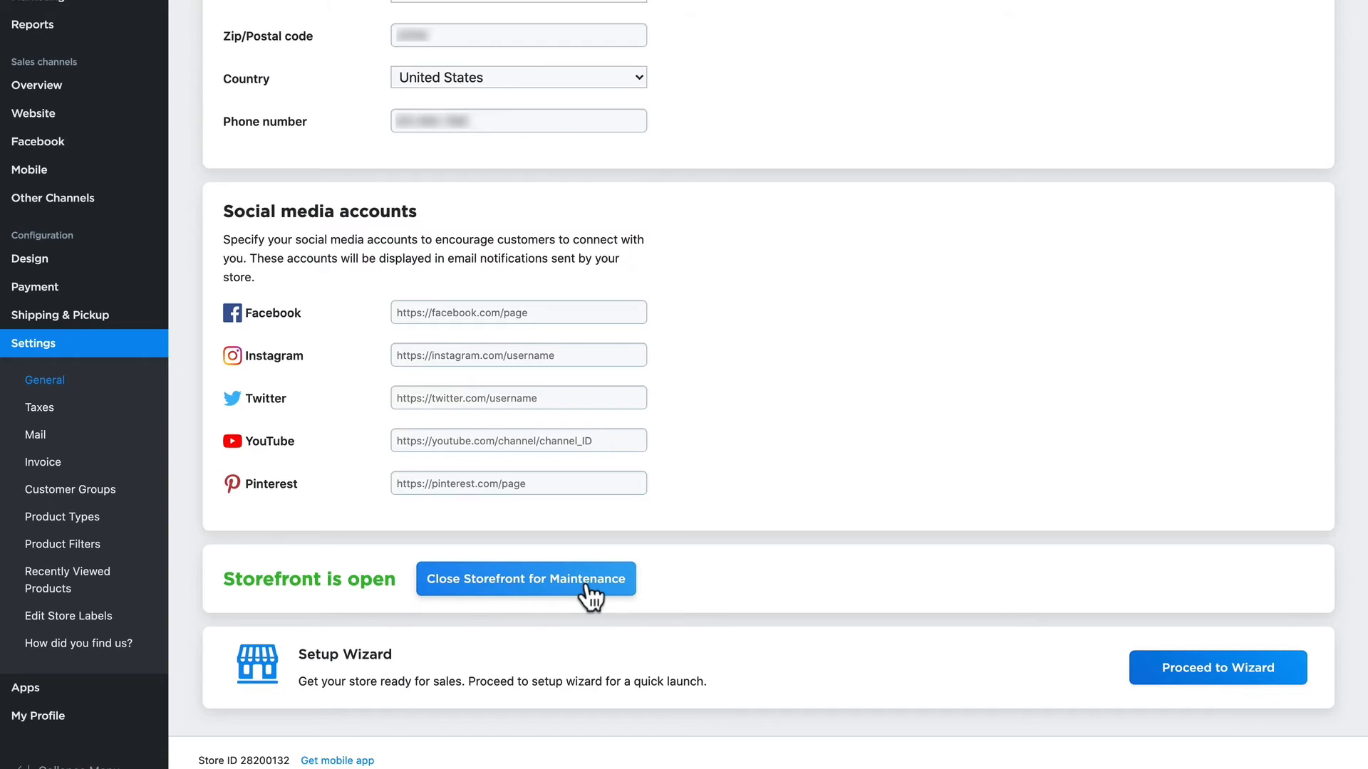
pyautogui.click(369, 107)
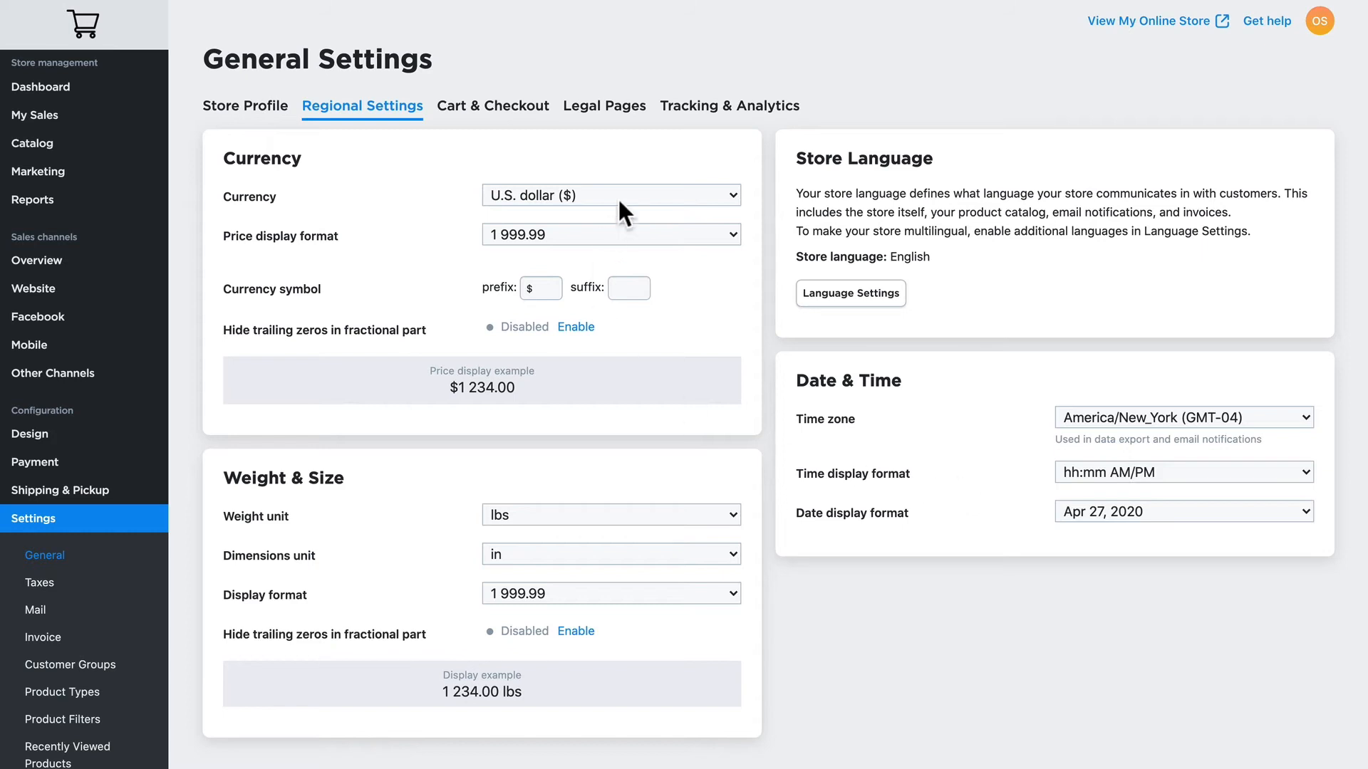
pyautogui.click(599, 112)
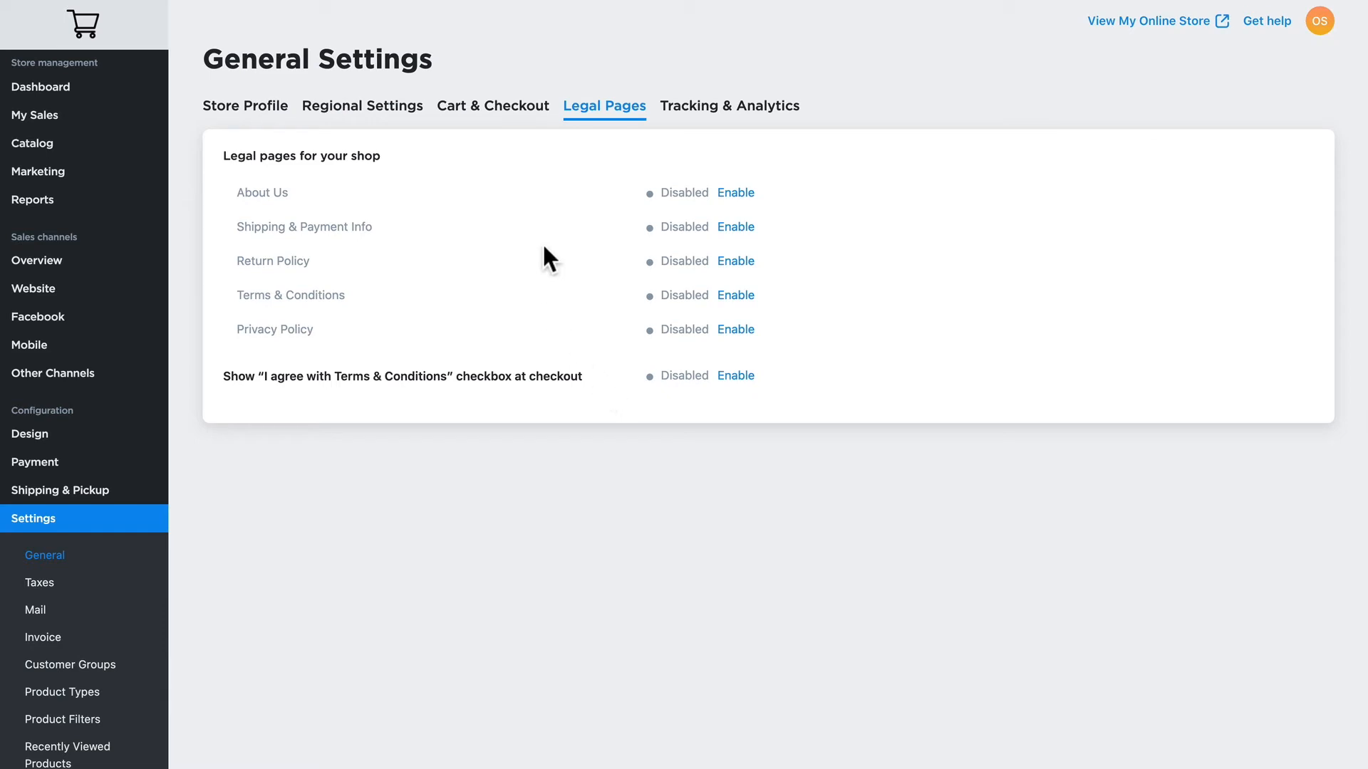
pyautogui.click(736, 114)
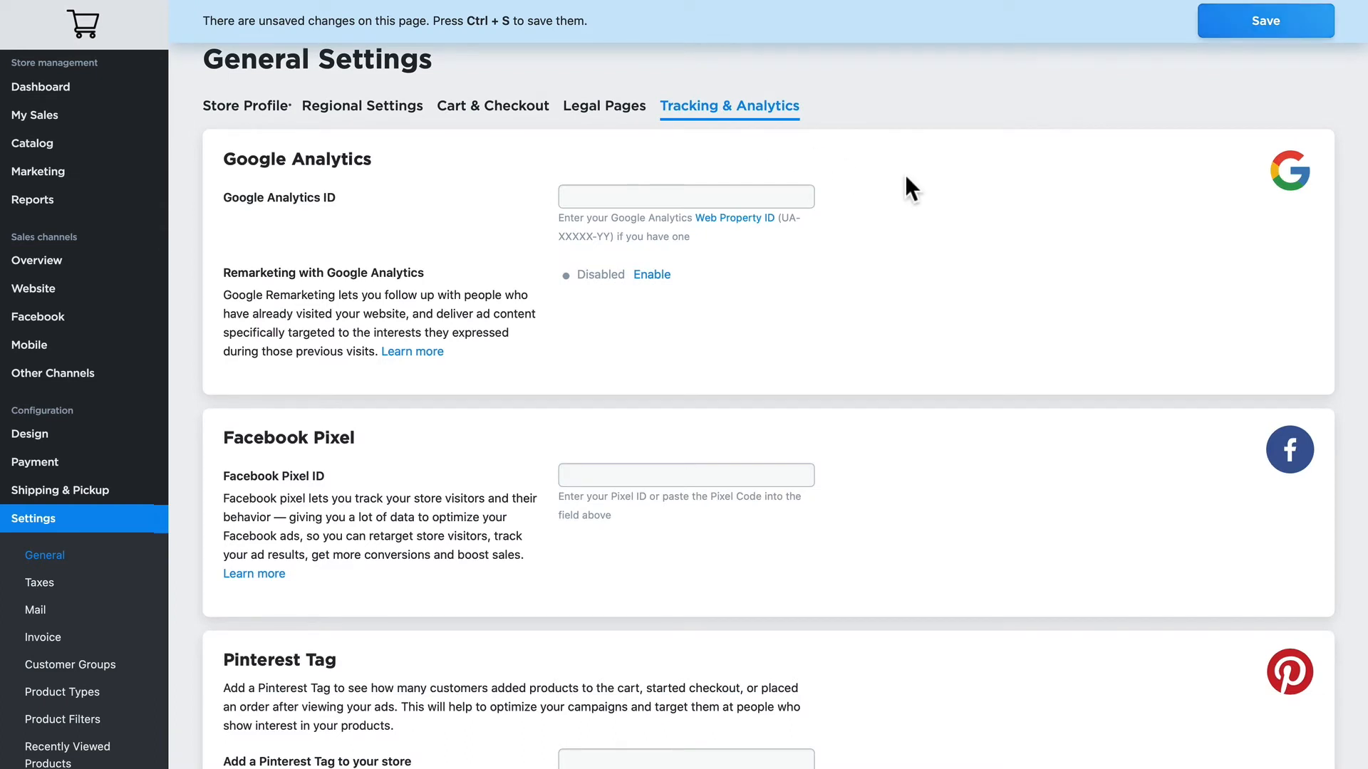
# Save the general settings and mark "Review regional settings" as done in the to-do list
pyautogui.hotkey('ctrl', 's')
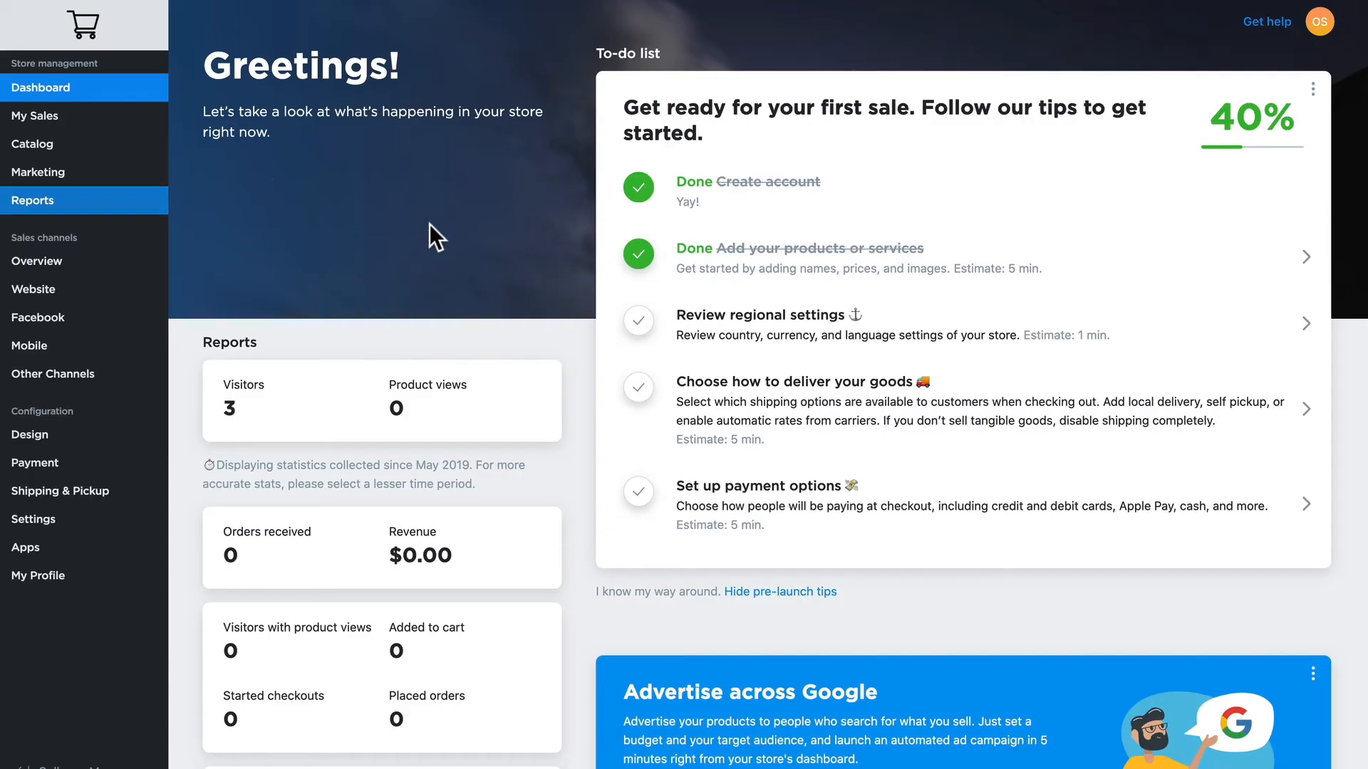
pyautogui.click(639, 322)
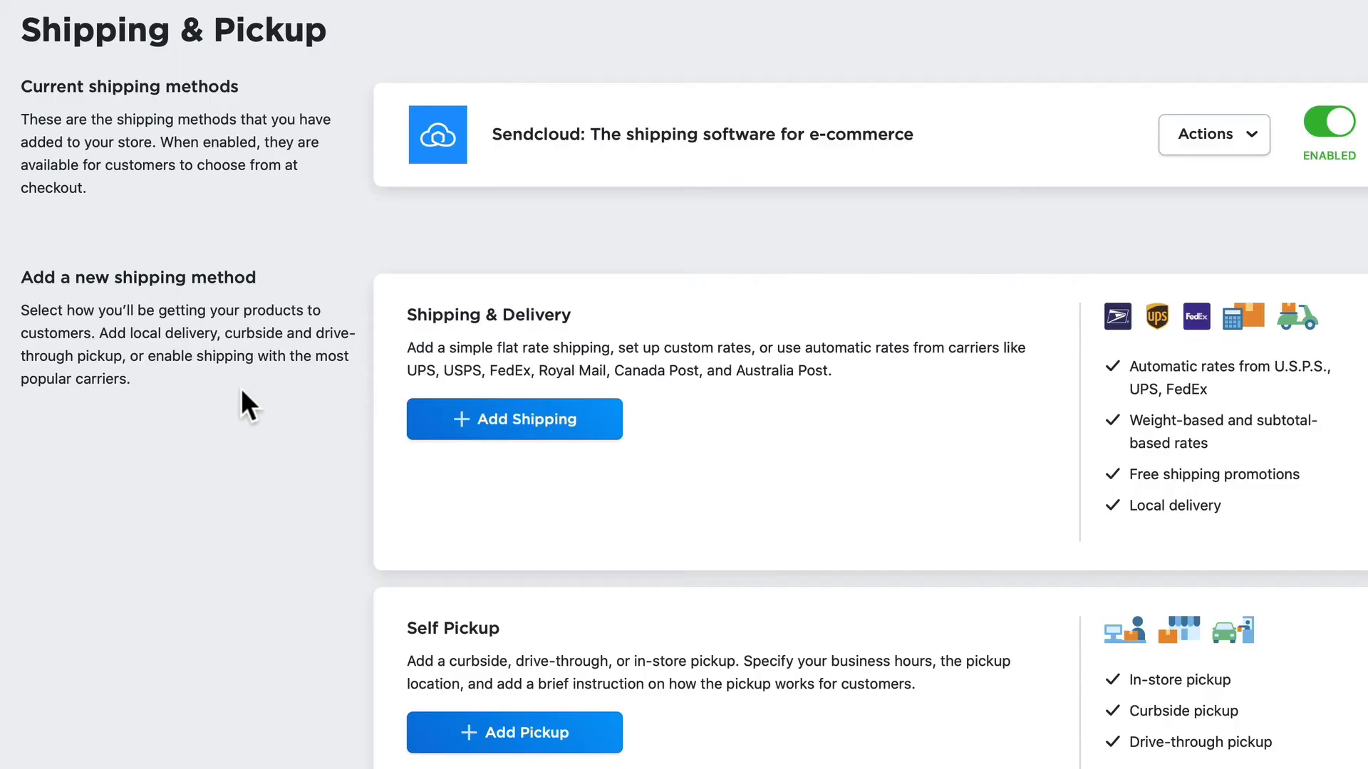
# Start a new shipping method for U.S.P.S. with automatically calculated rates from the carrier
pyautogui.click(501, 420)
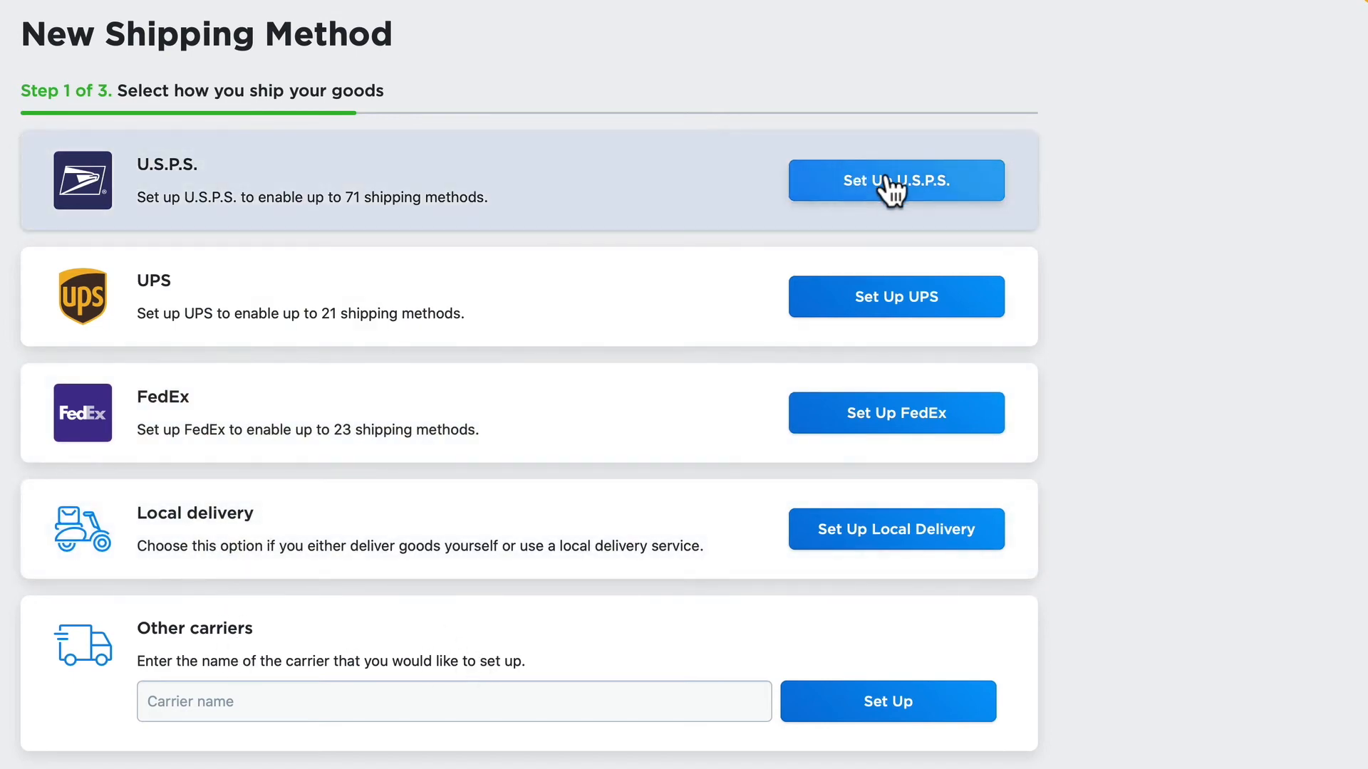
pyautogui.click(889, 187)
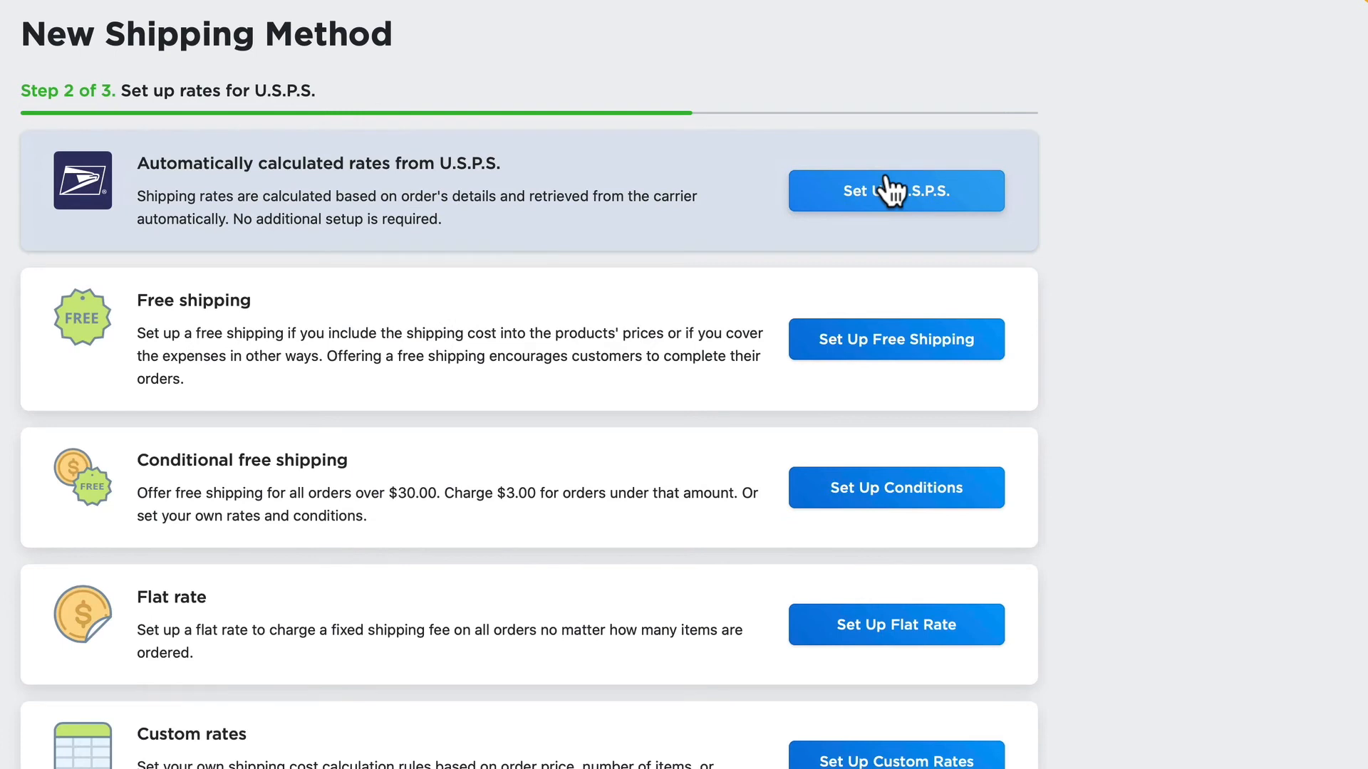
pyautogui.click(850, 187)
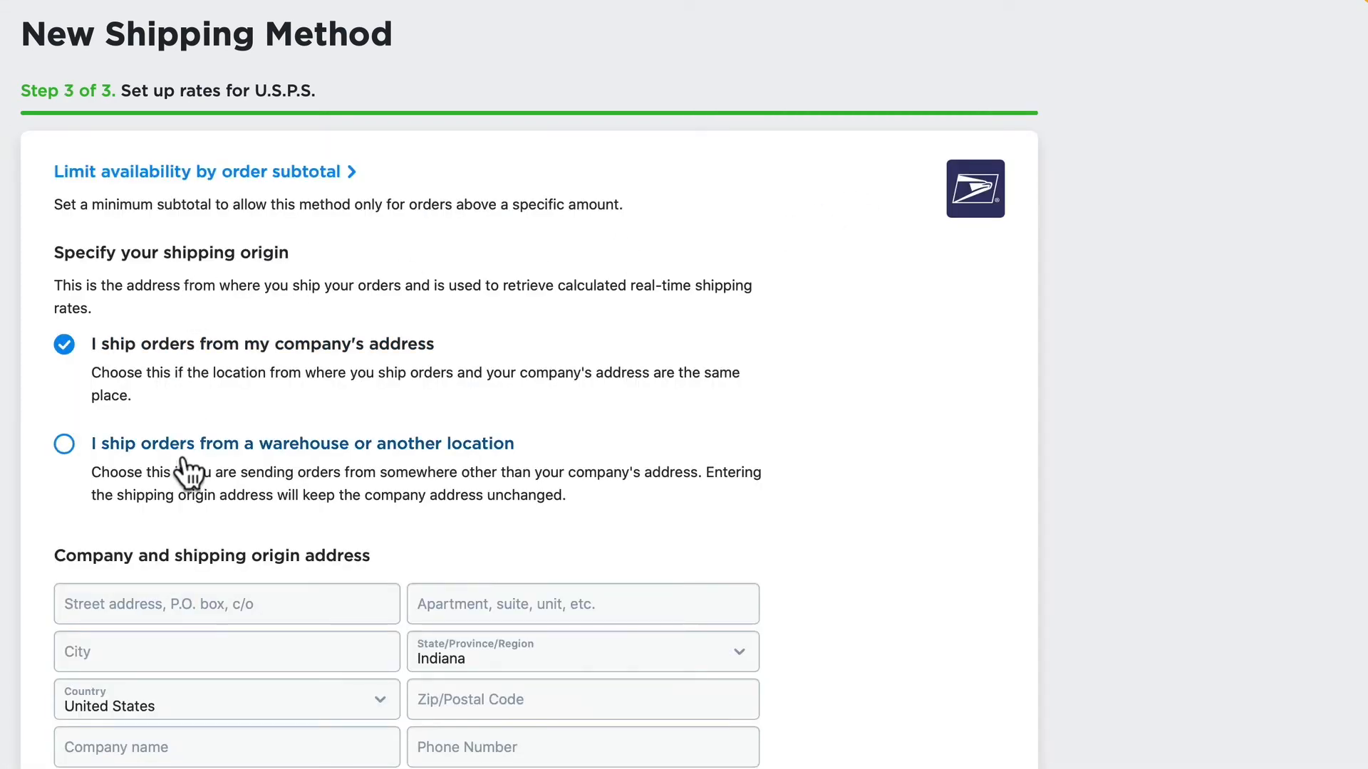
# Set the shipping origin to the company's address, fill in its address, company name and phone number, and save the U.S.P.S. method
pyautogui.click(63, 447)
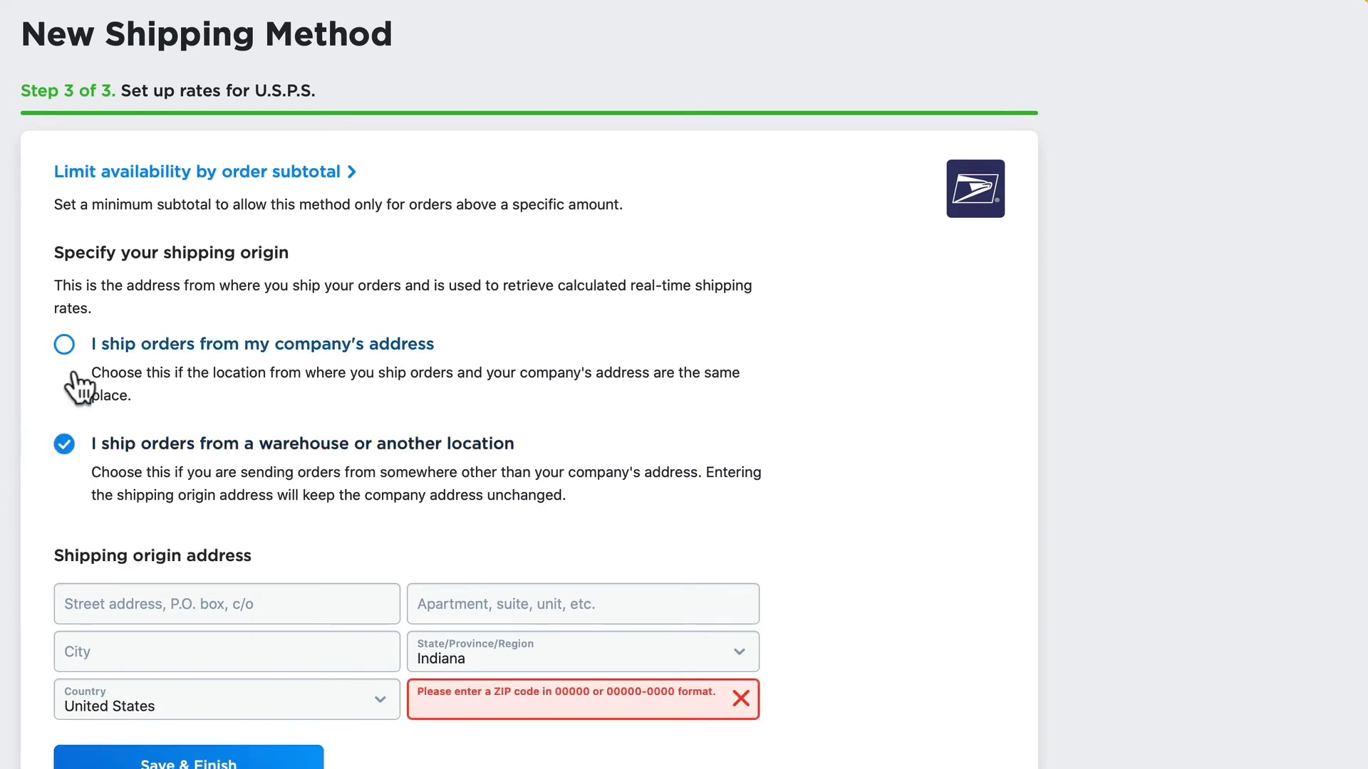
pyautogui.click(65, 344)
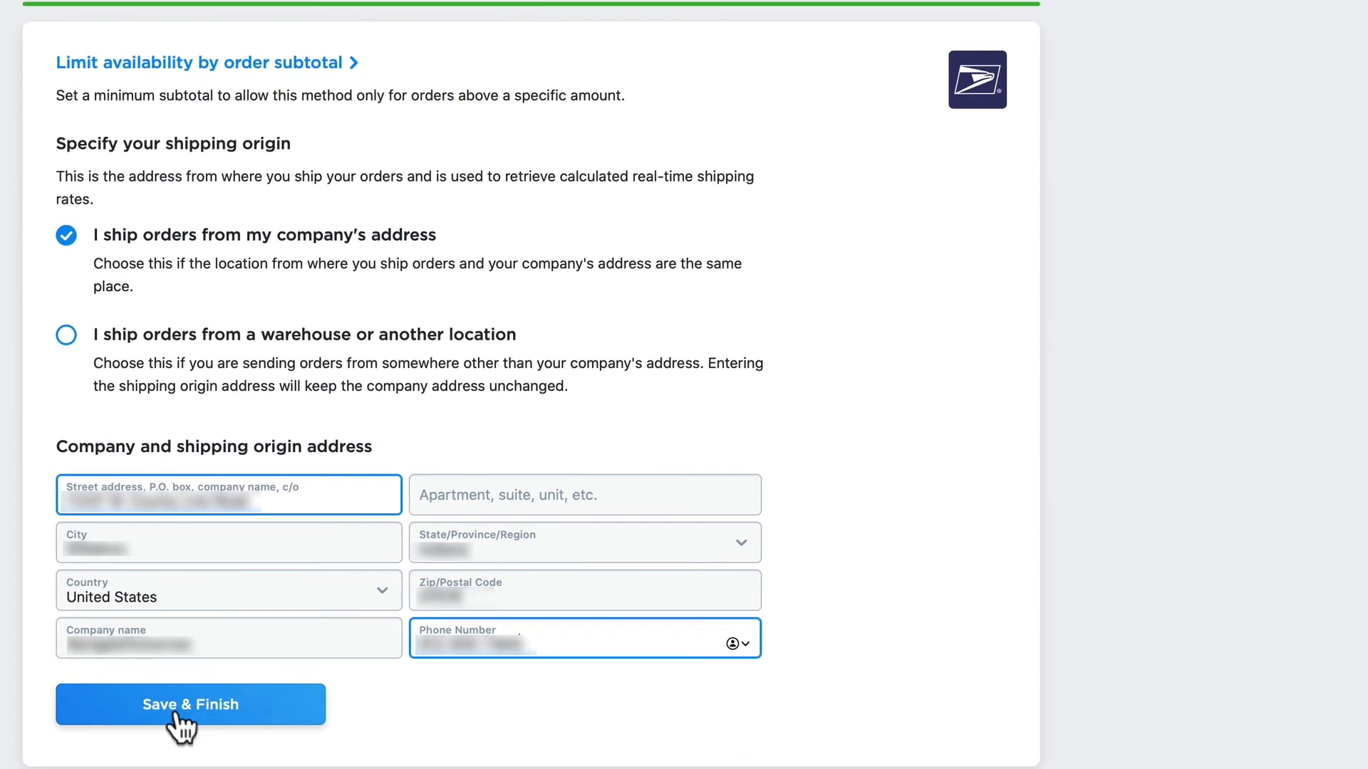
pyautogui.click(183, 709)
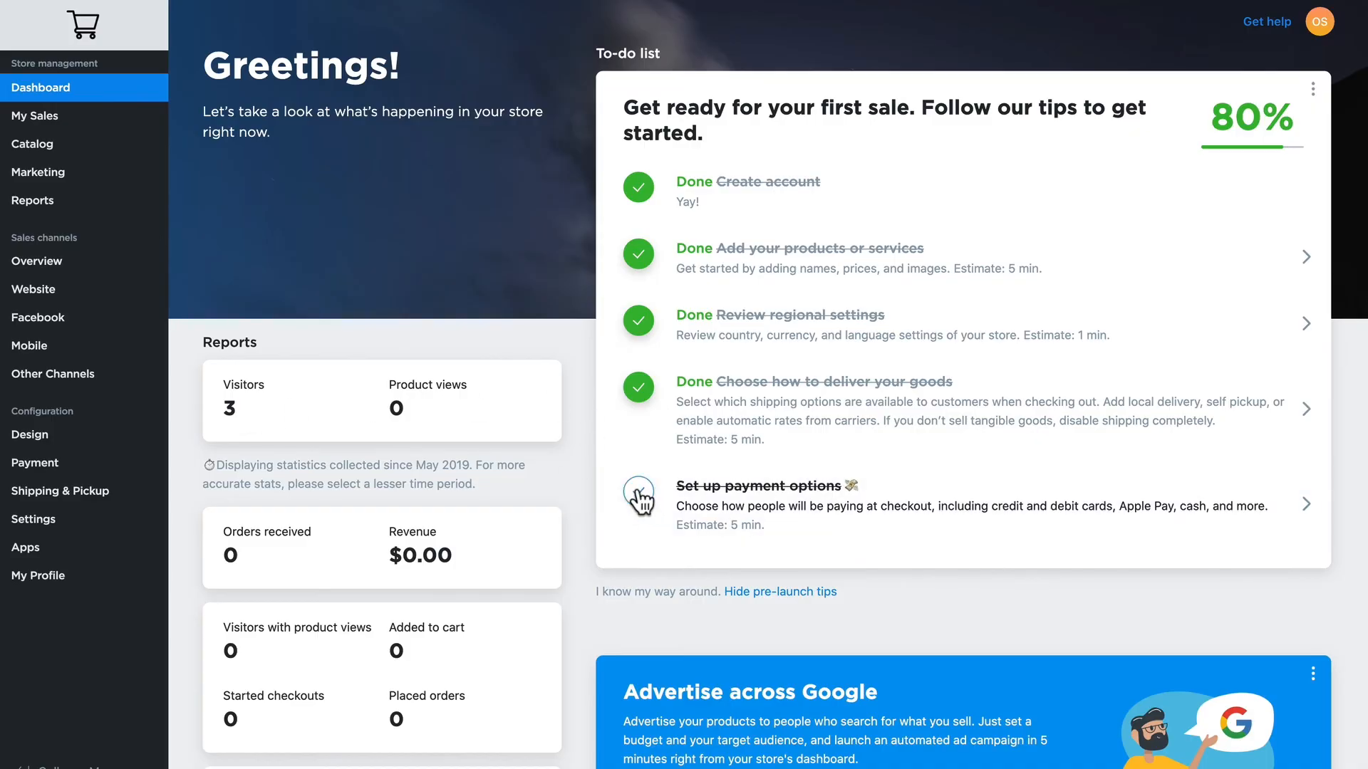
# Mark "Set up payment options" as done in the to-do list and open the store's design settings
pyautogui.click(639, 492)
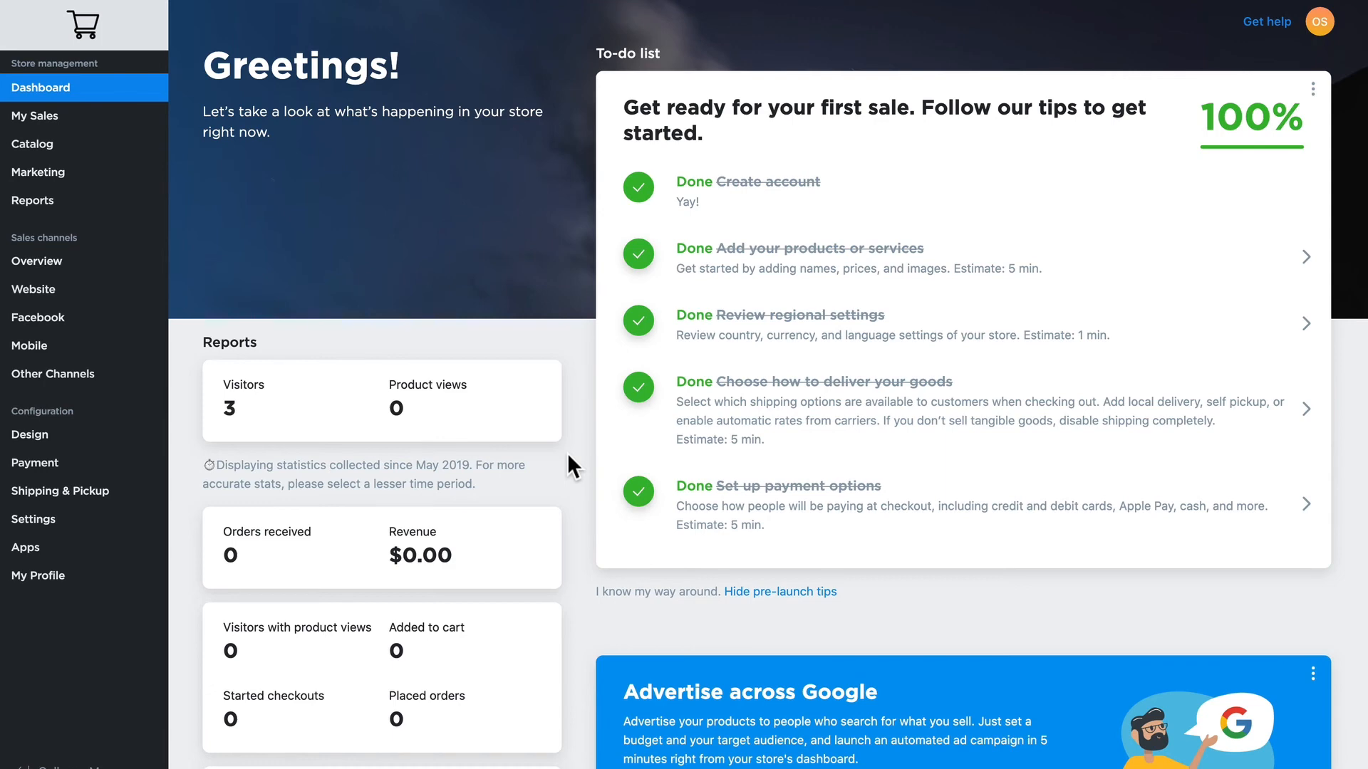
pyautogui.click(23, 437)
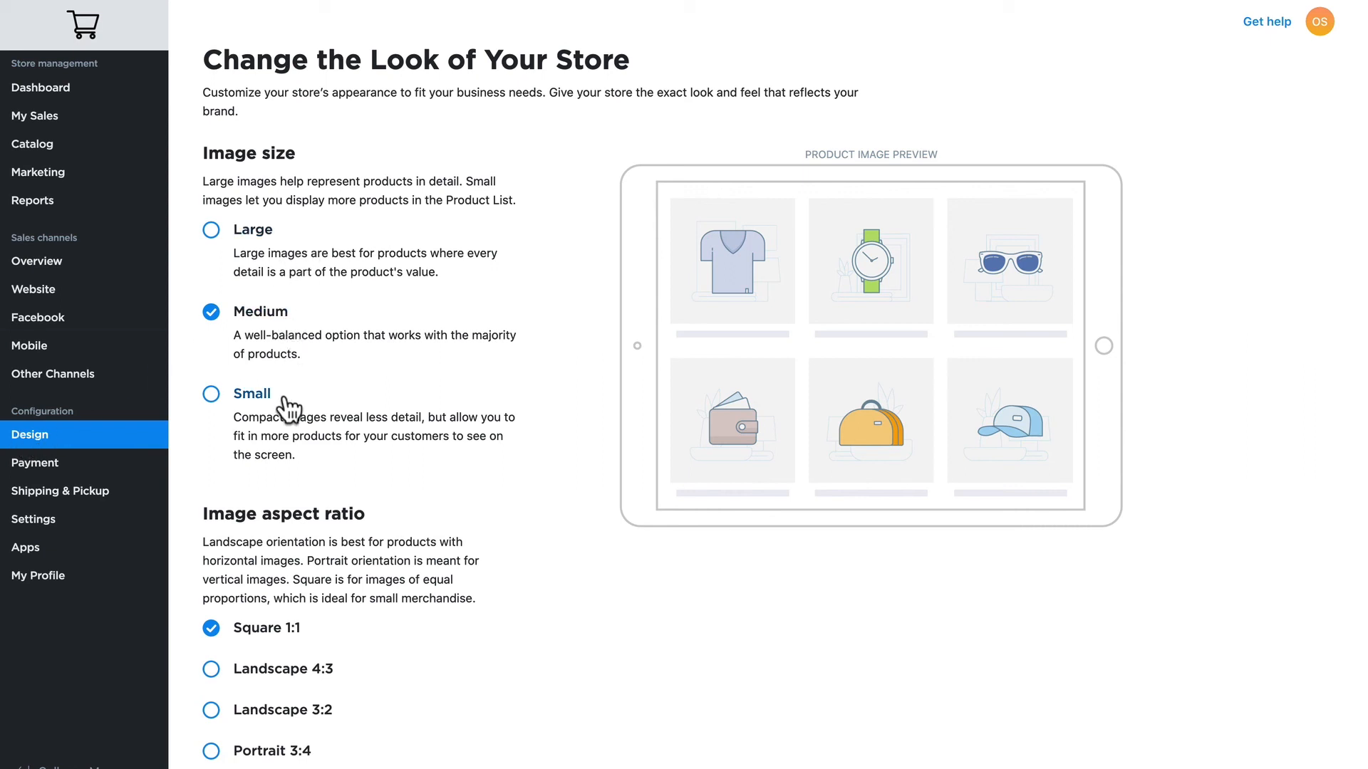
# Set the store's product image size to Small in the design settings
pyautogui.scroll(-5, 300, 431)
pyautogui.scroll(2, 302, 436)
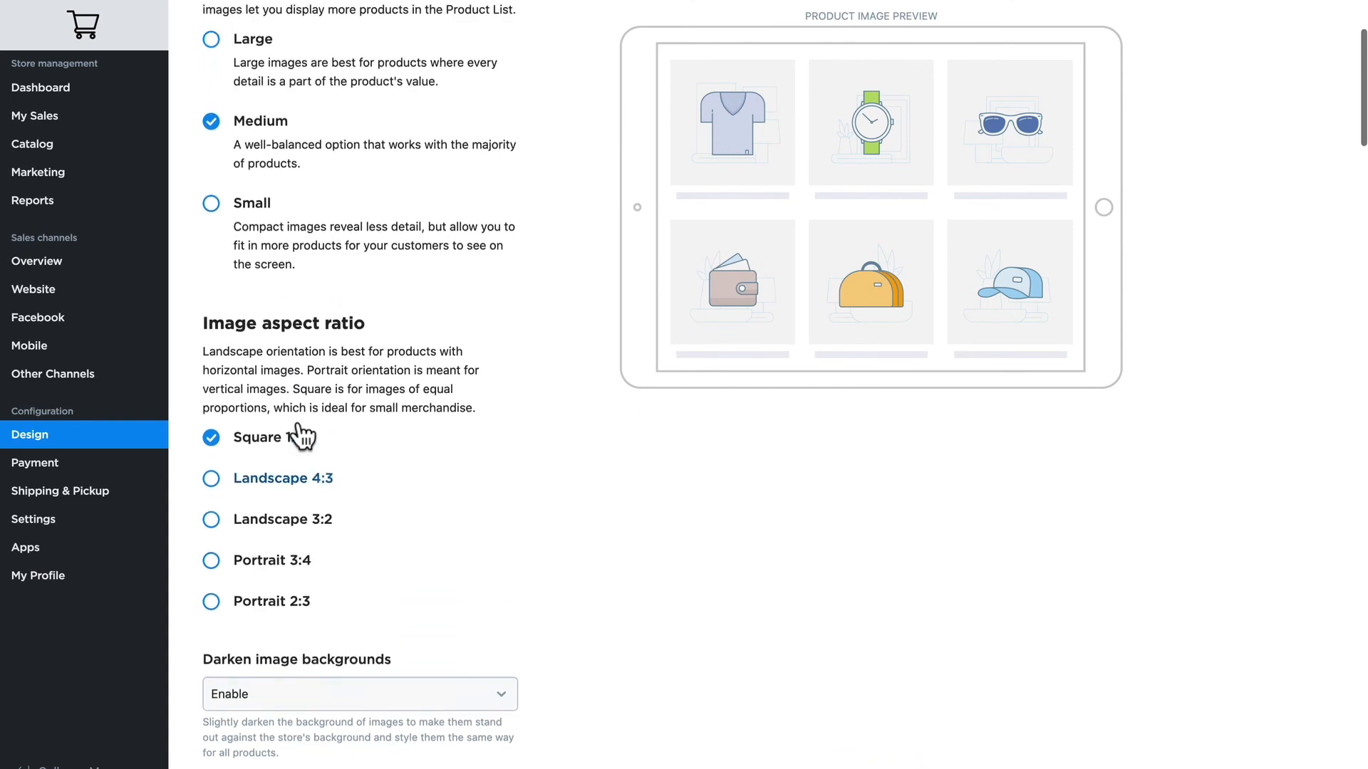
pyautogui.scroll(3, 303, 436)
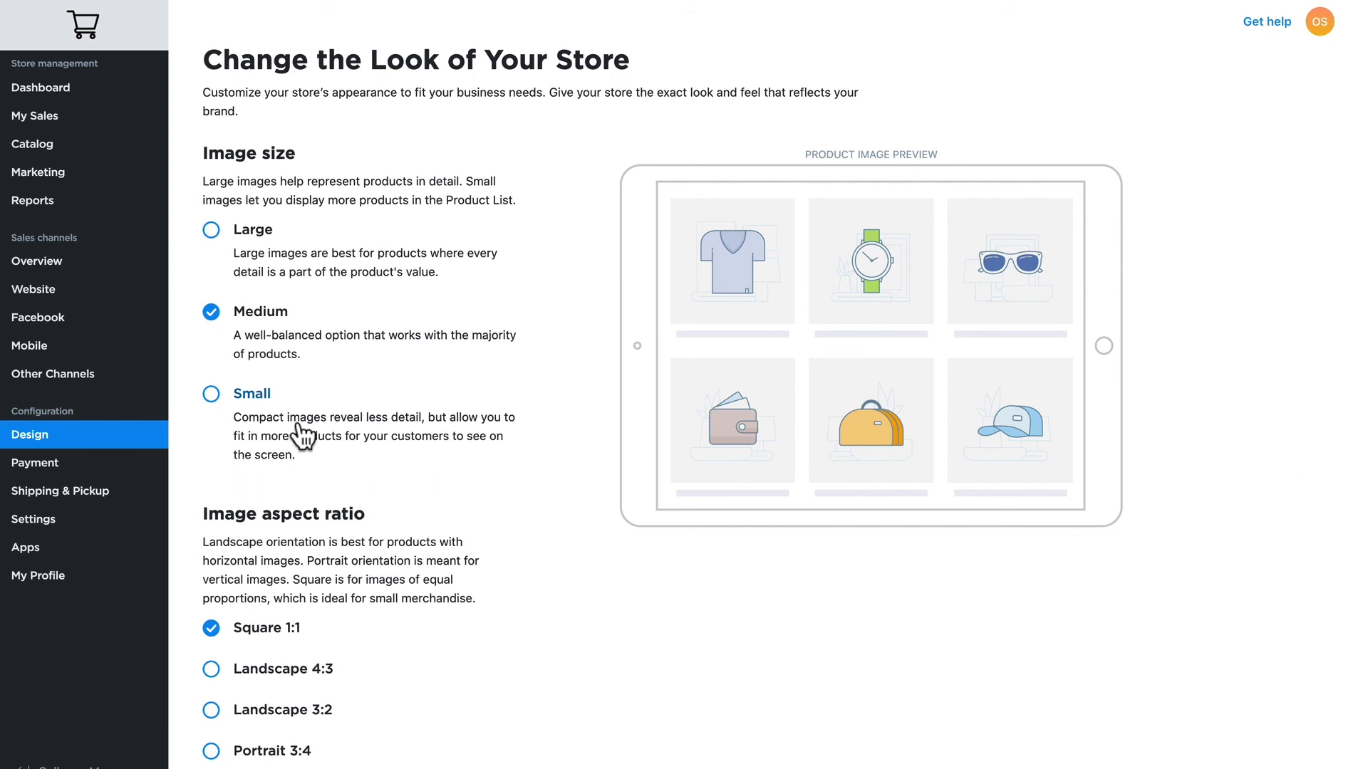
pyautogui.click(212, 396)
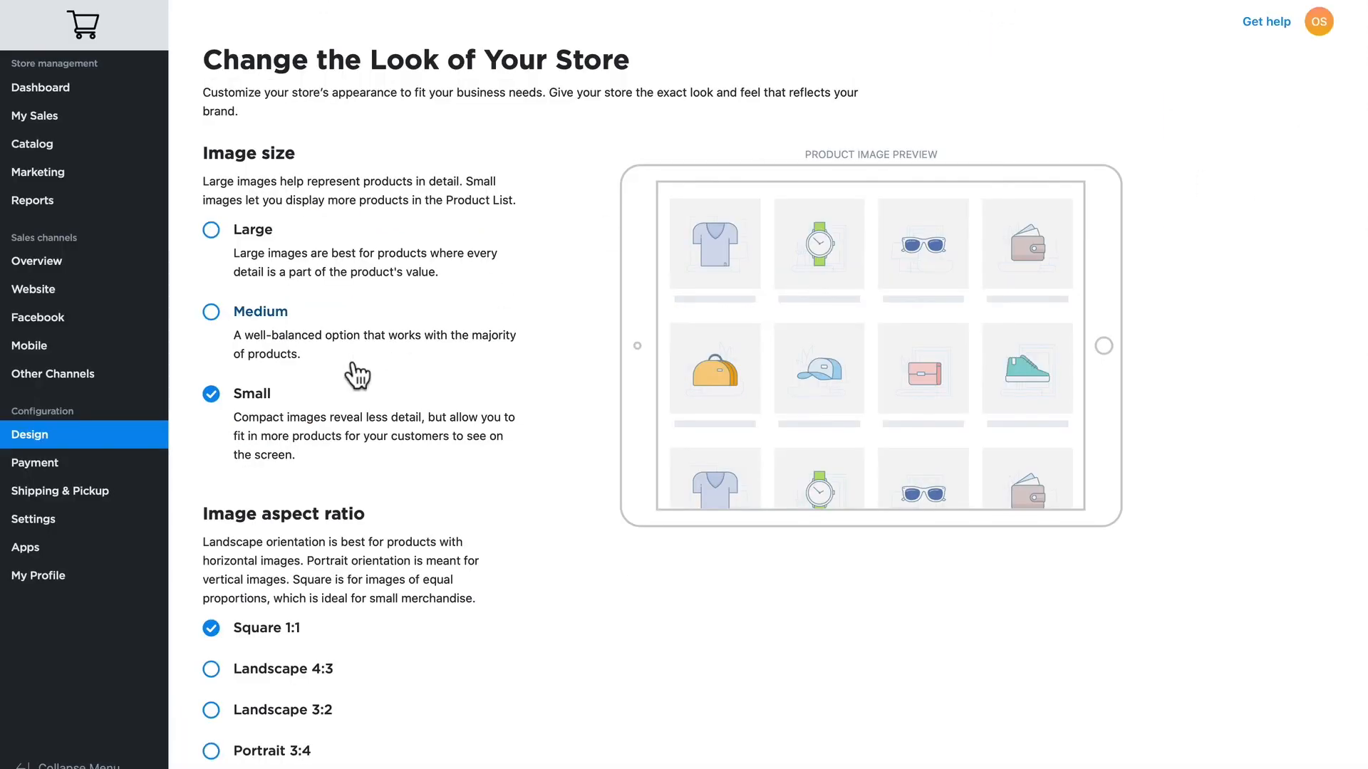
pyautogui.scroll(-6, 357, 391)
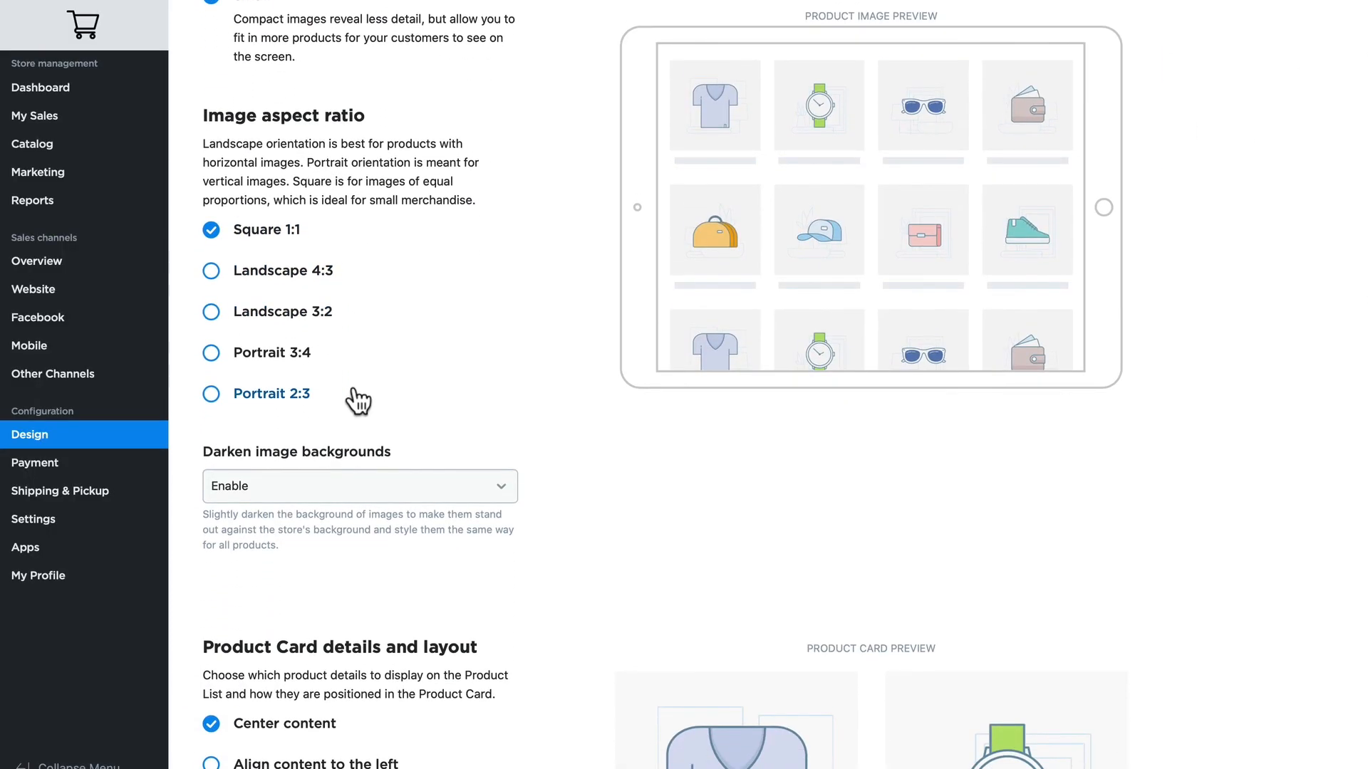